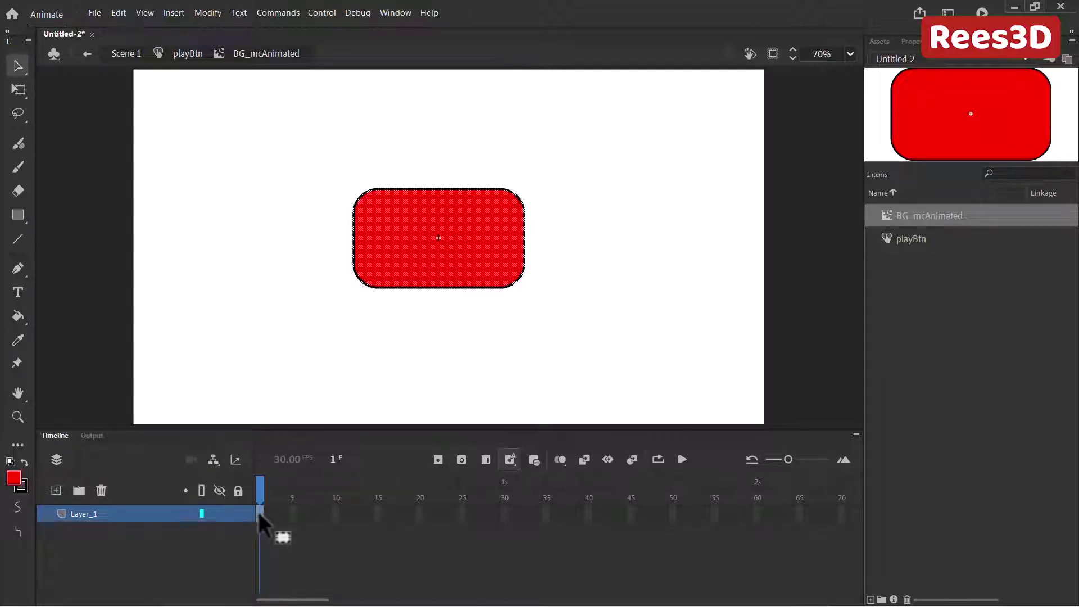
Insert keyframes at frames 20 and 10 on Layer_1 of the BG_mcAnimated symbol
click(335, 514)
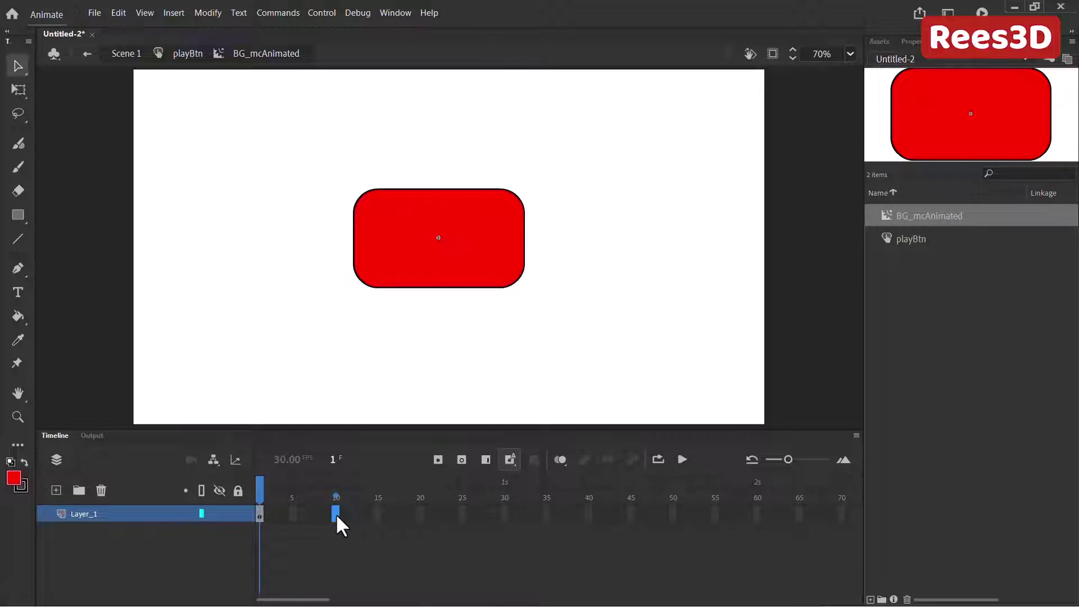
right_click(419, 511)
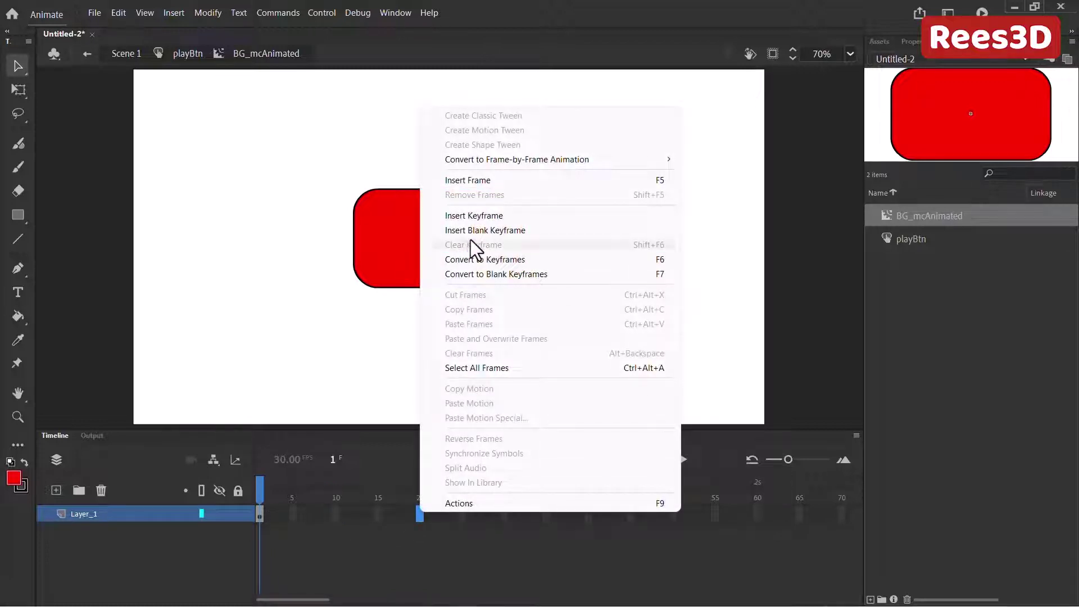
click(482, 217)
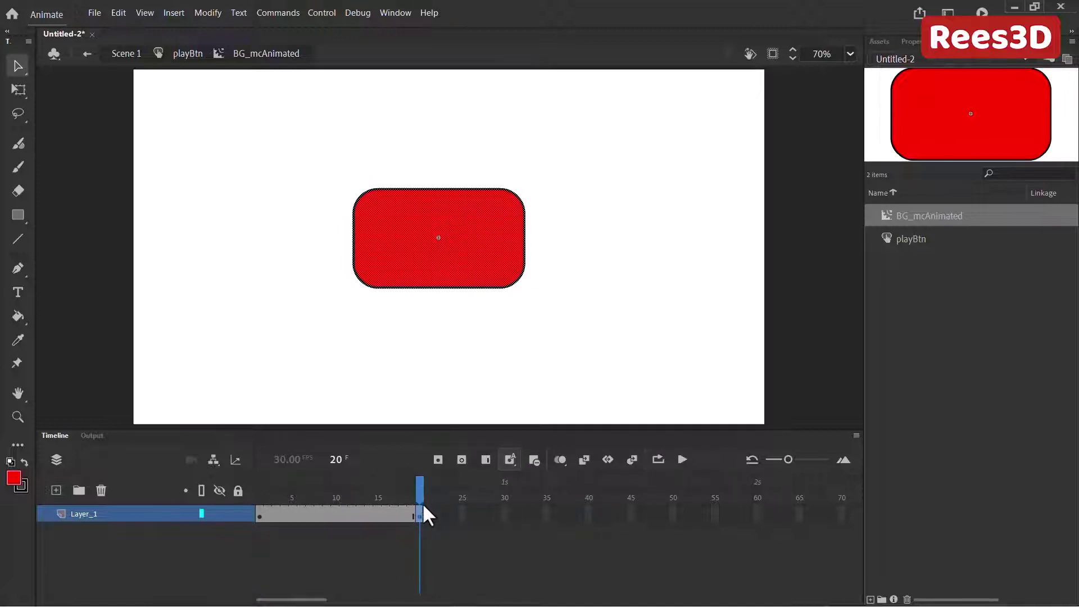
click(259, 515)
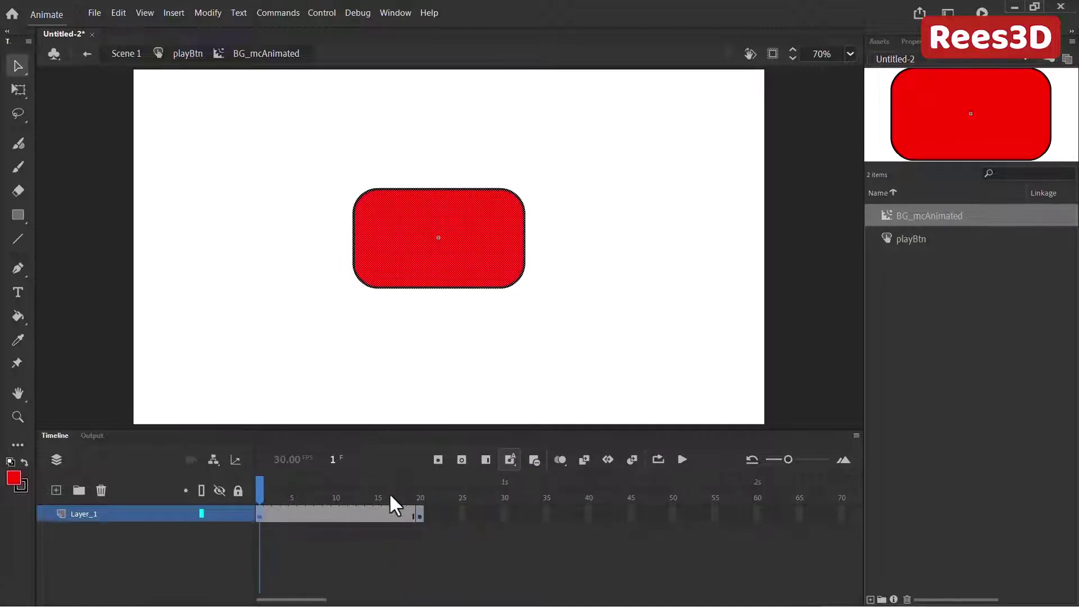
click(420, 515)
click(336, 513)
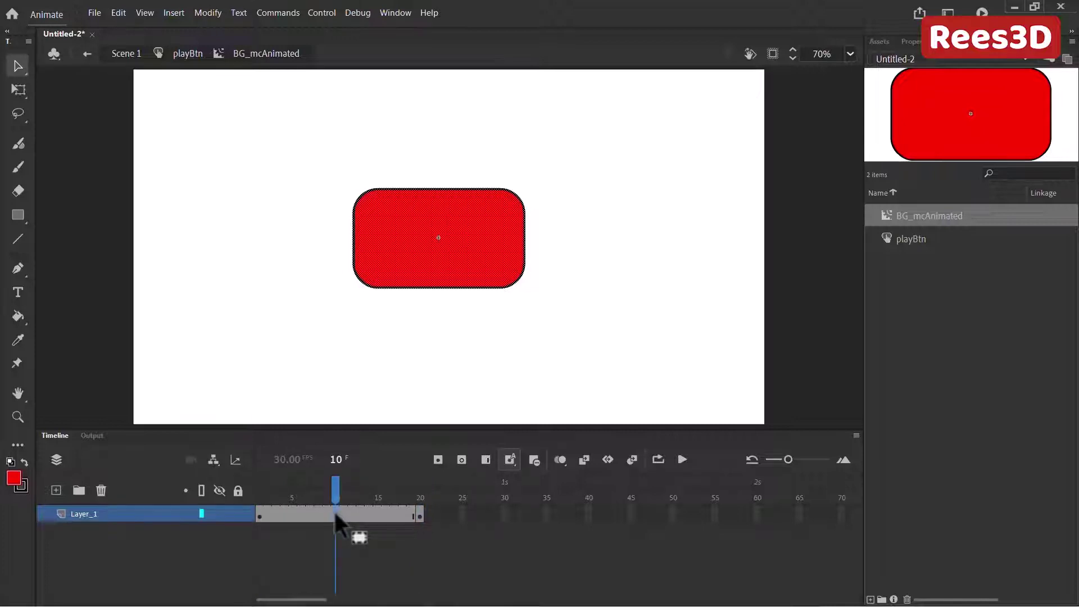
right_click(335, 512)
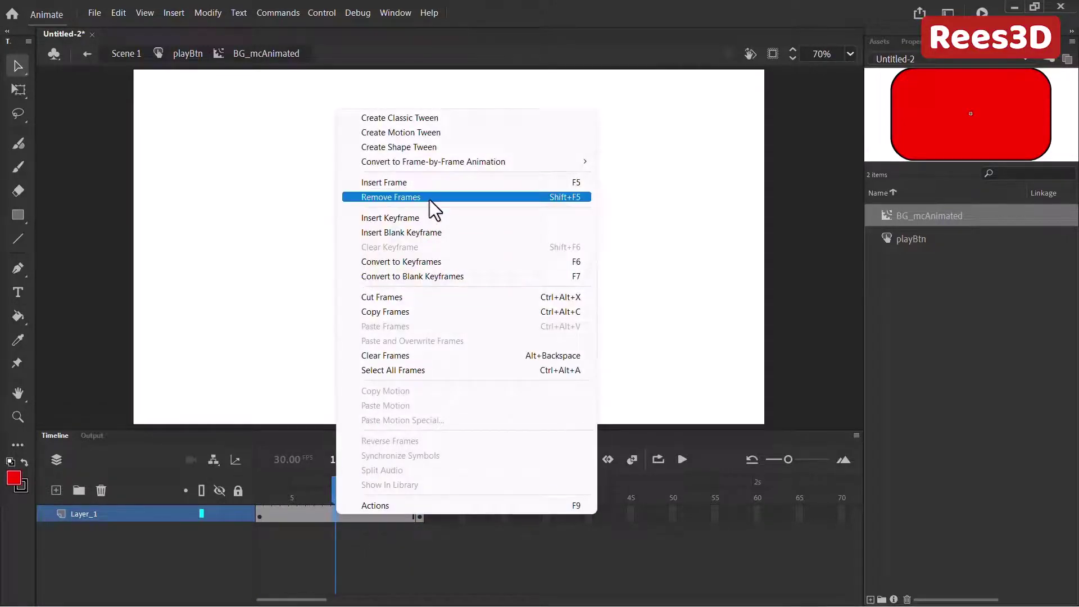
click(430, 219)
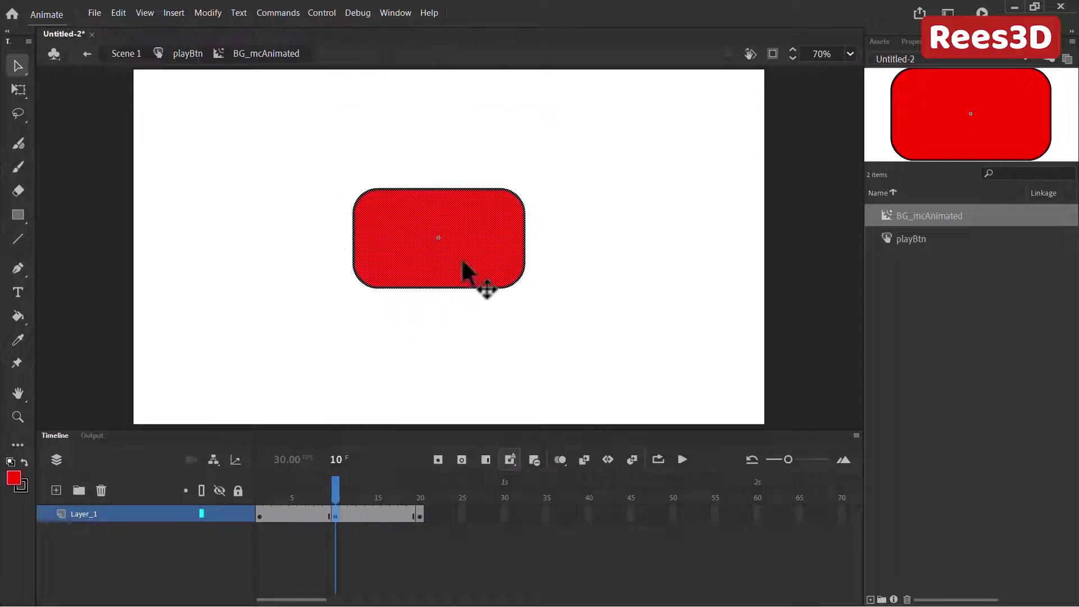
Change the rounded rectangle's fill to green at the frame 10 keyframe and scrub through the frames to check it
click(488, 262)
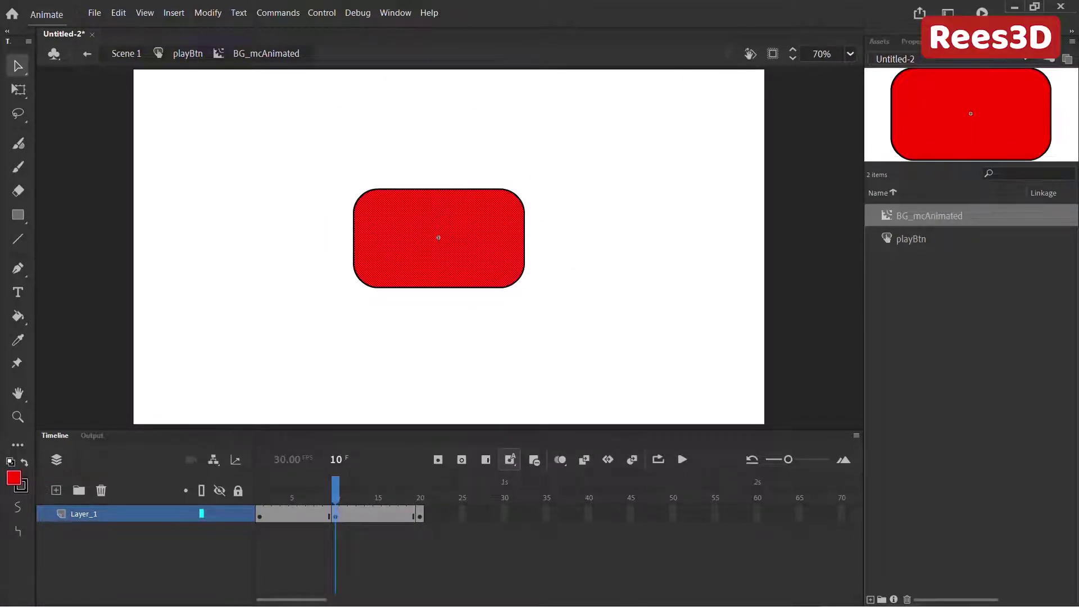
click(916, 43)
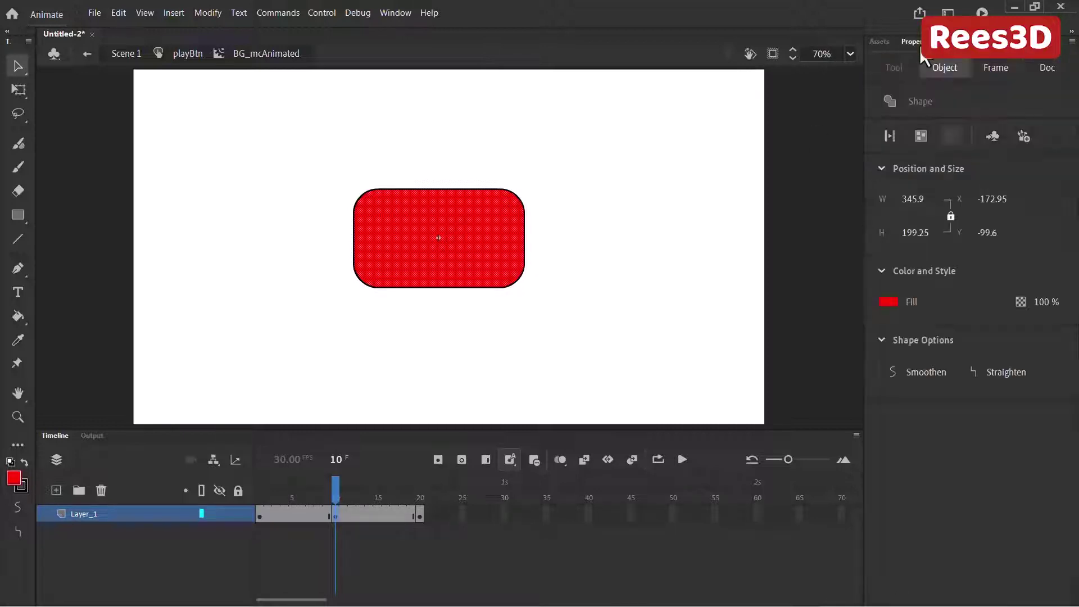
click(887, 302)
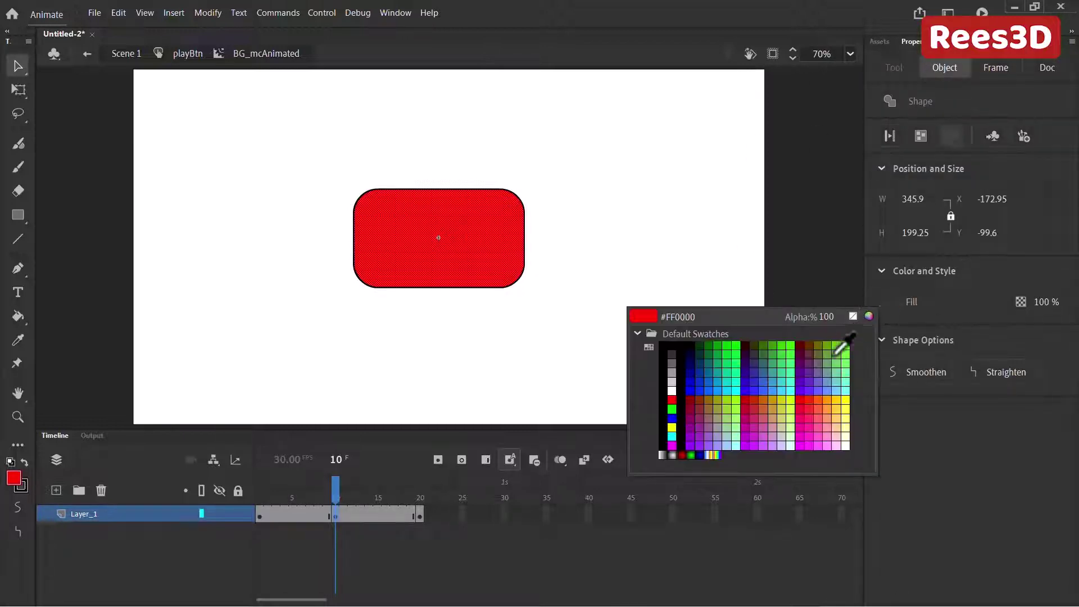
click(717, 345)
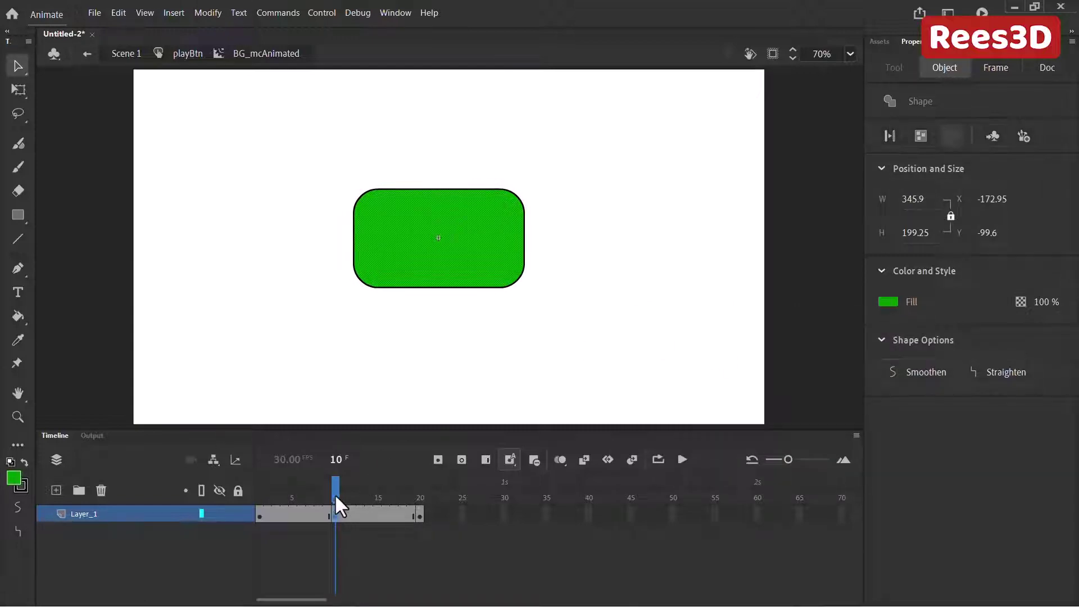
click(153, 513)
drag(264, 514, 429, 486)
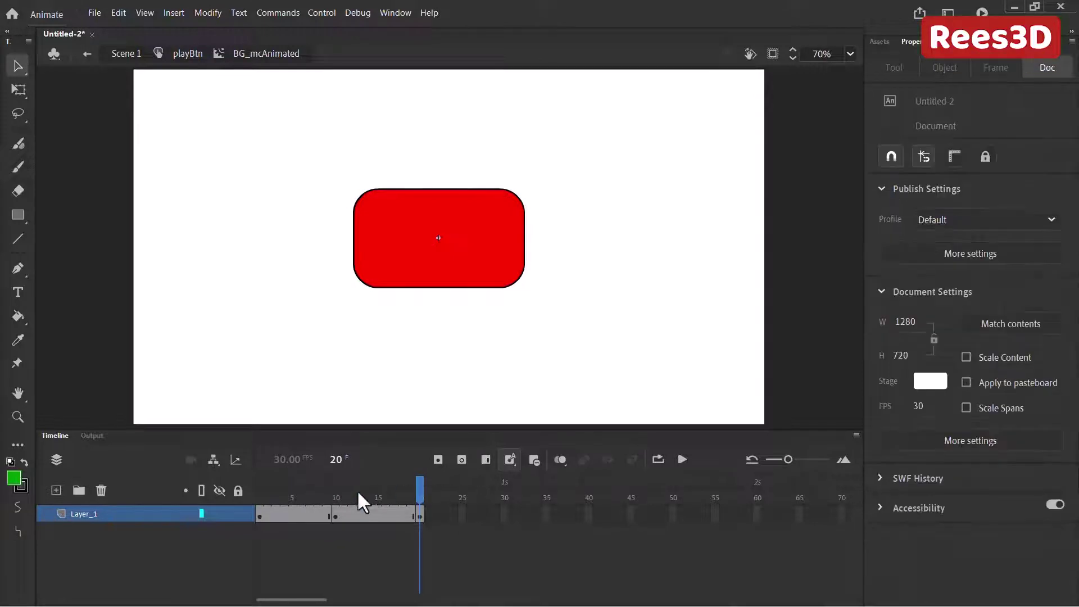
Create shape tweens on both spans, frames 1 to 10 and 10 to 20, and preview the colour transition
click(300, 515)
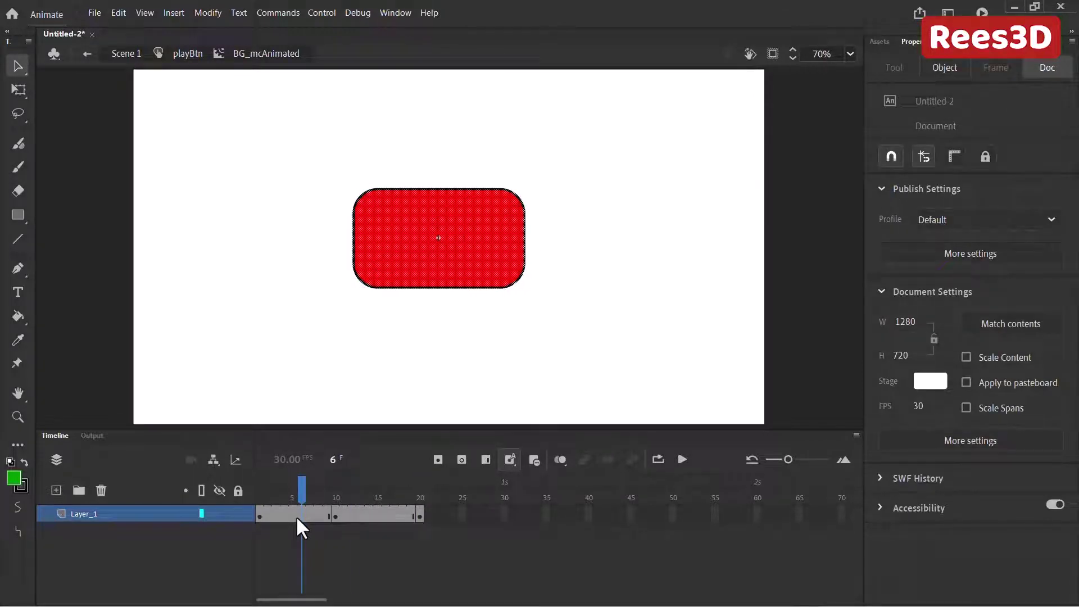
drag(310, 515, 370, 512)
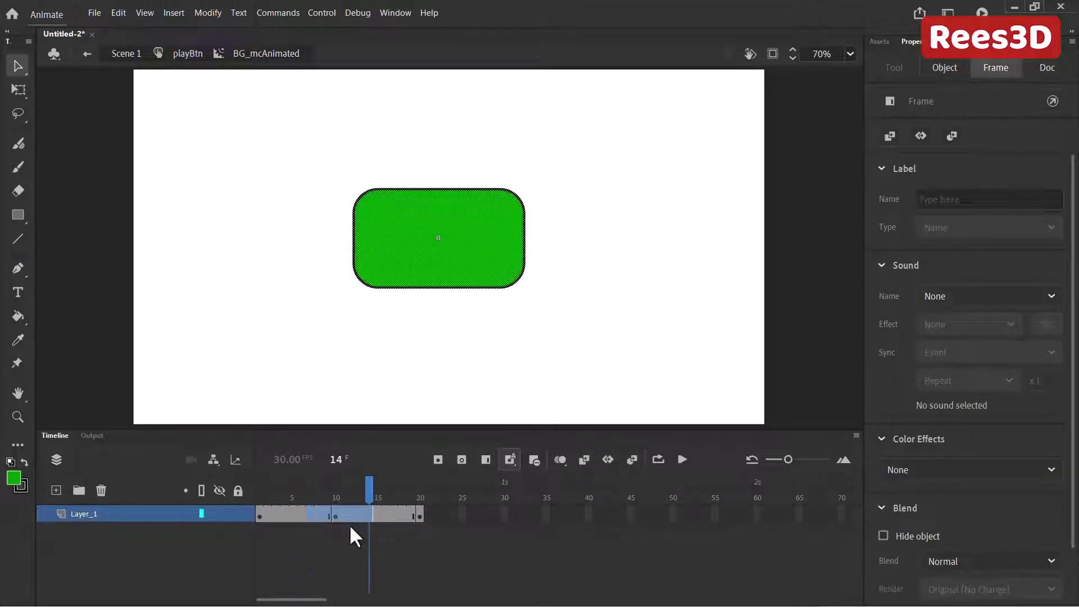
click(282, 514)
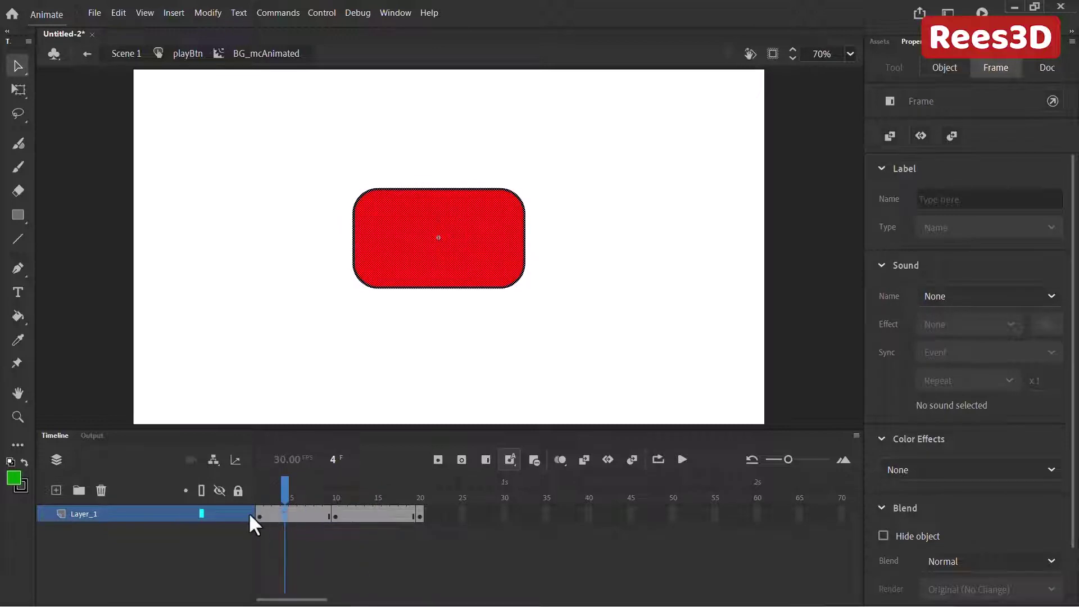
right_click(267, 513)
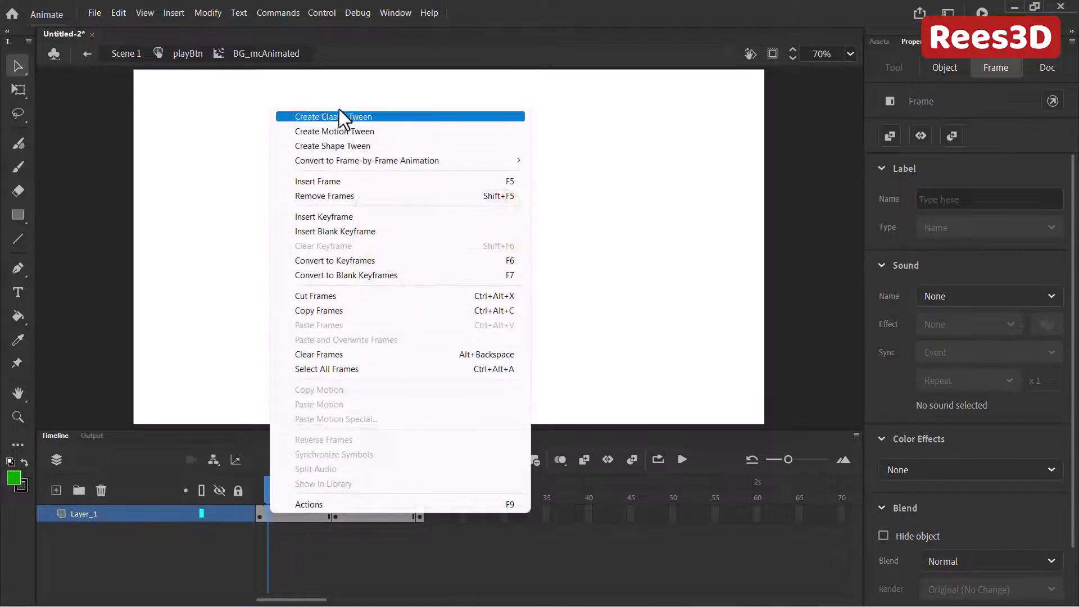
click(346, 146)
right_click(363, 512)
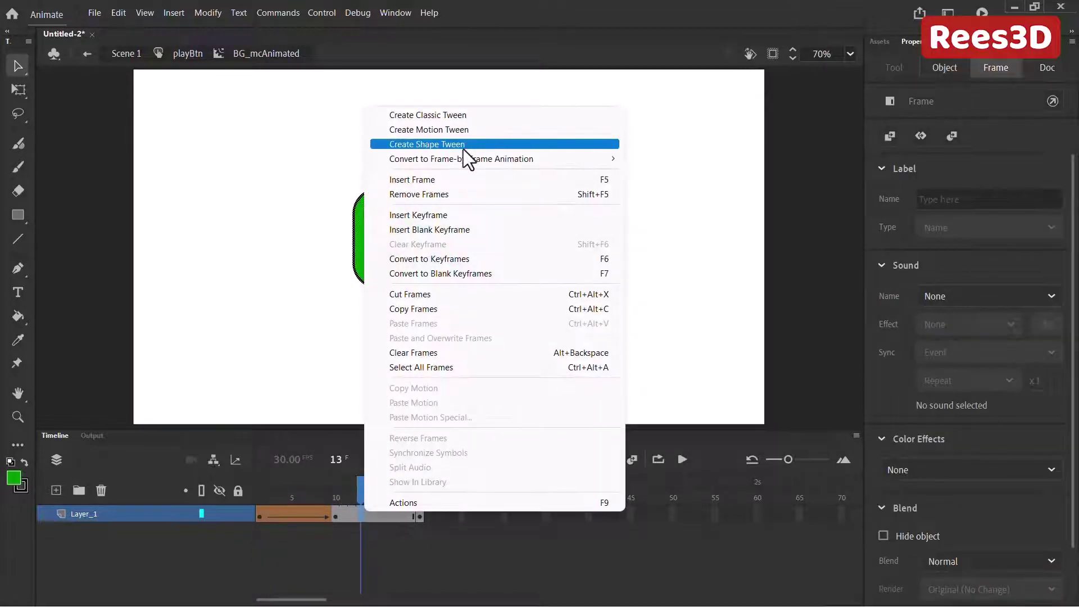
click(463, 144)
click(302, 509)
drag(279, 502, 470, 494)
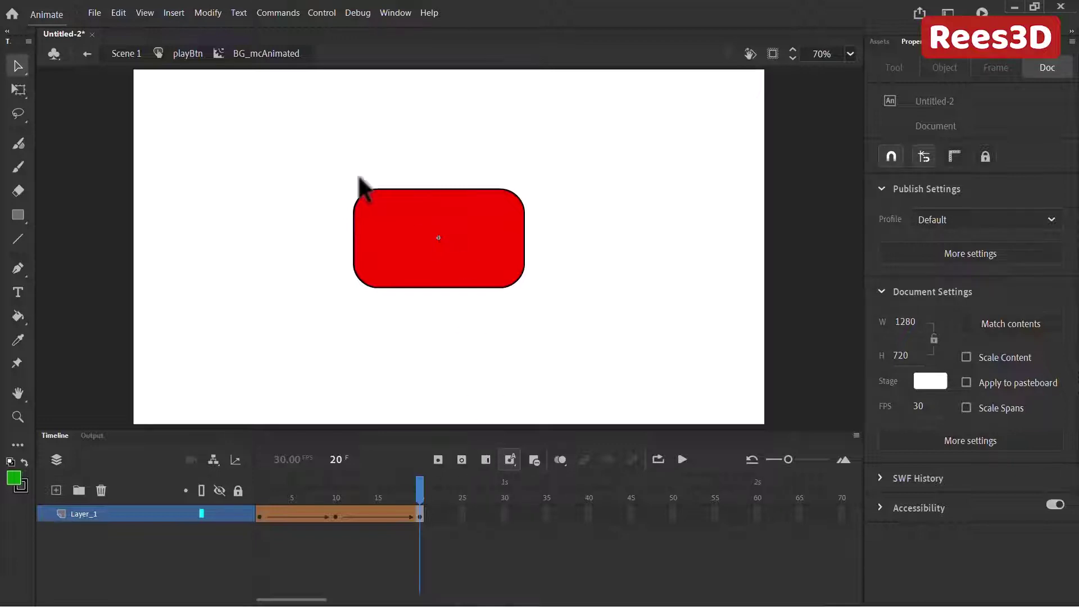
Return to the playBtn symbol, check its Up and Over frames, and test the movie's rollover animation
click(186, 55)
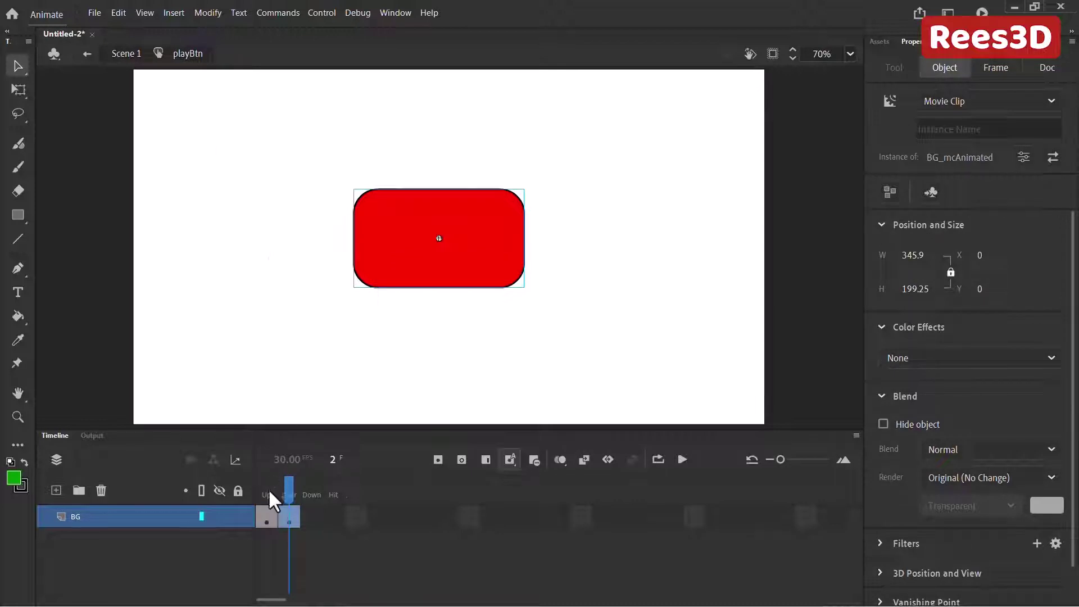
click(270, 517)
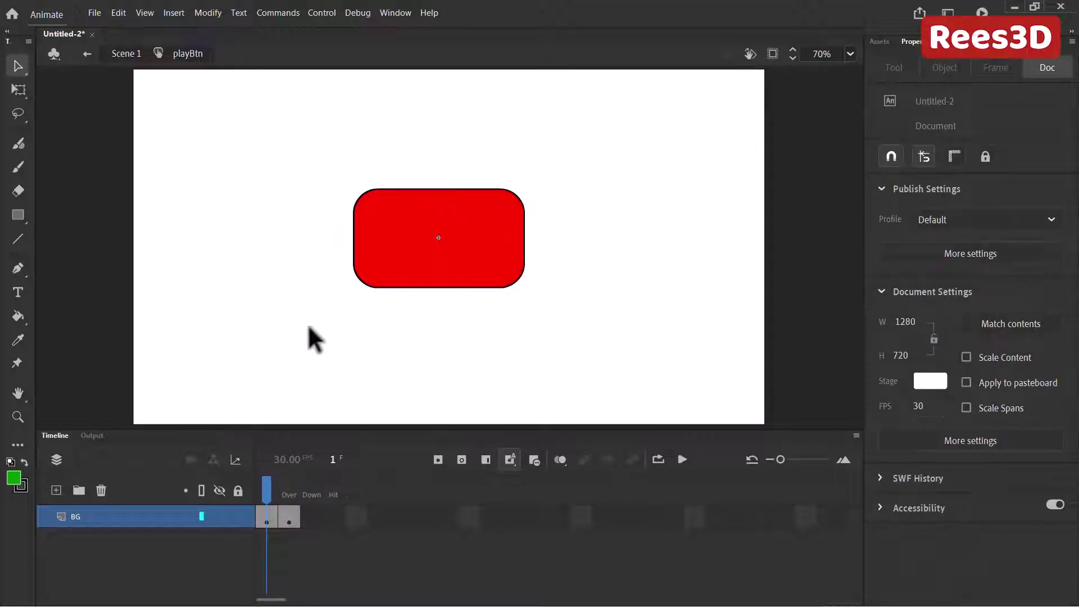
click(289, 516)
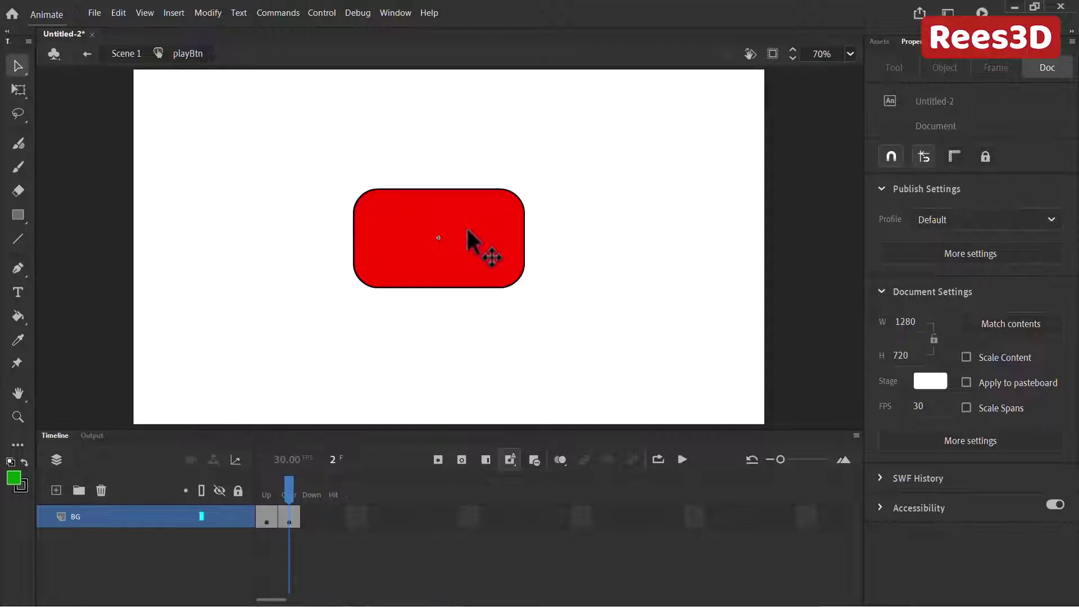
key(ctrl+Return)
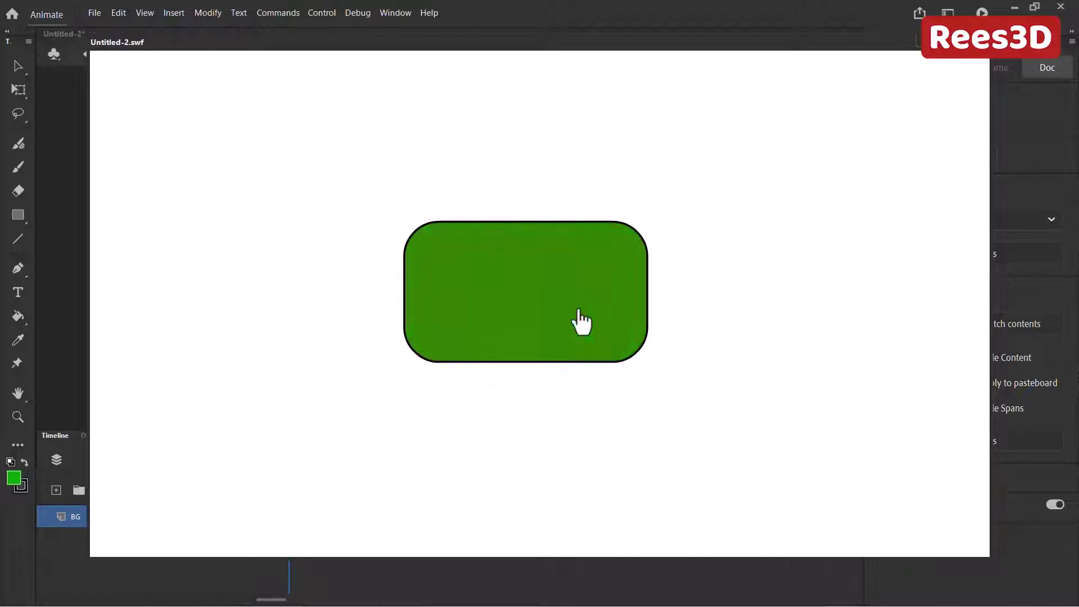
key(ctrl+w)
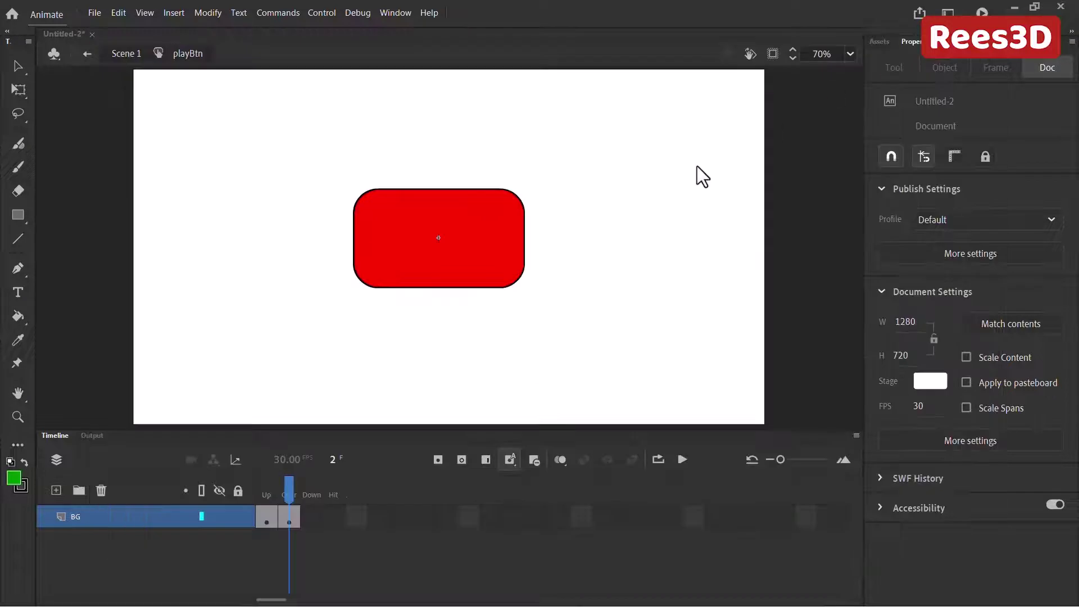
Reopen BG_mcAnimated from playBtn's Over frame and move its last keyframe to frame 40 and its middle keyframe to frame 20
drag(277, 487, 245, 495)
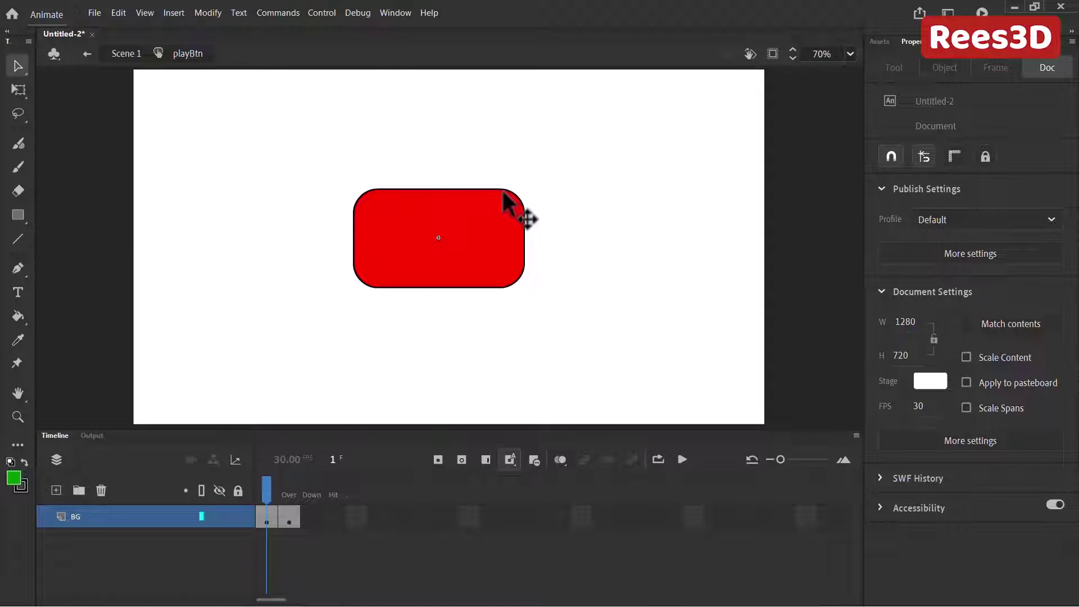
click(287, 491)
double_click(473, 236)
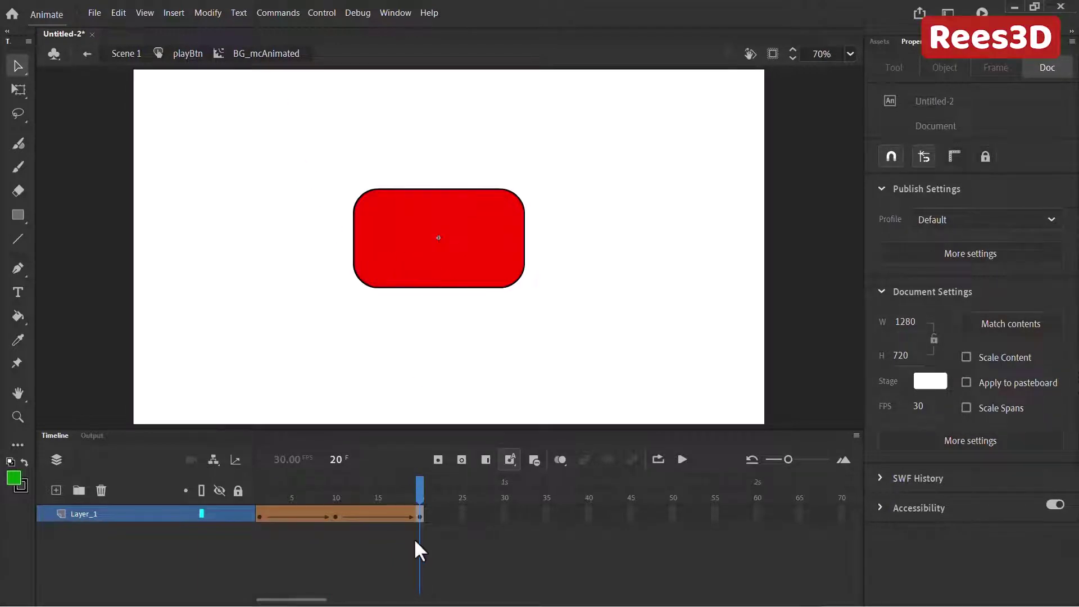
click(418, 515)
drag(417, 515, 586, 515)
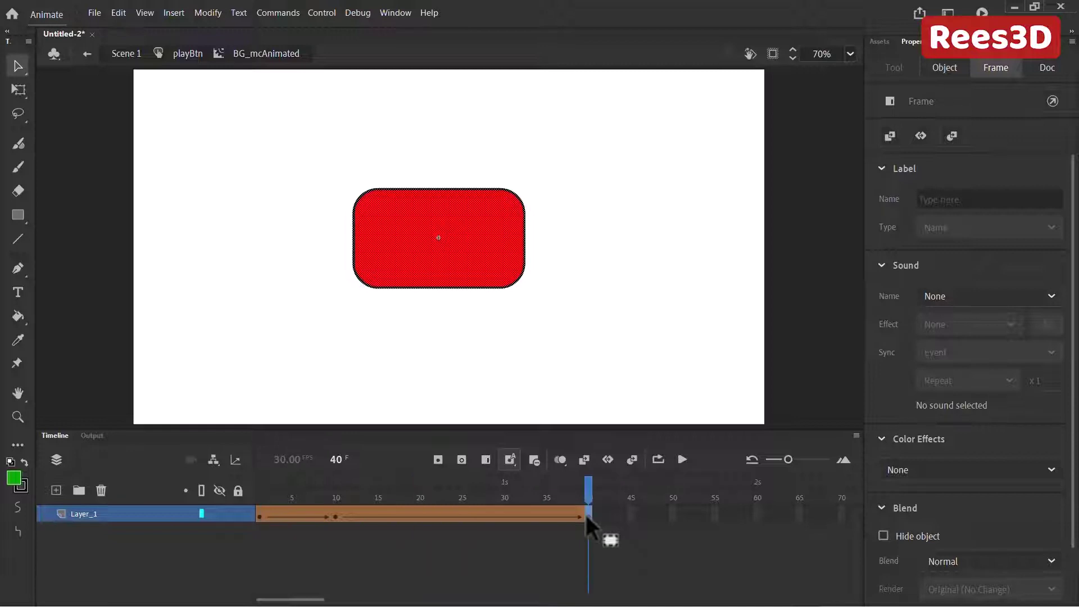
click(334, 516)
drag(406, 507, 418, 507)
Scrub through the lengthened colour animation and test the movie to check its speed
drag(258, 497, 579, 513)
key(ctrl+Return)
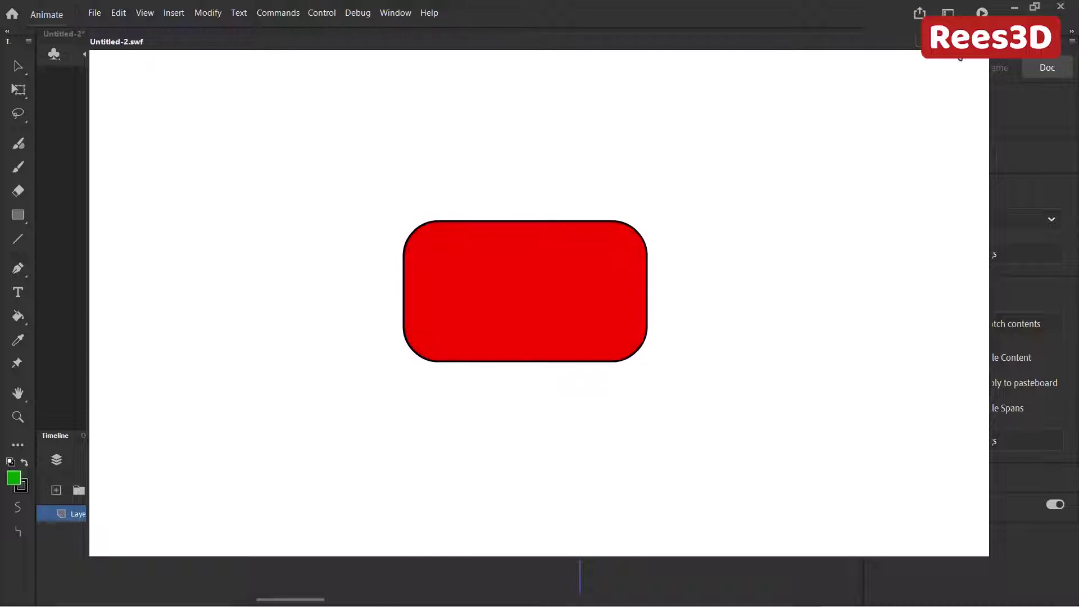
click(929, 55)
drag(548, 491, 597, 481)
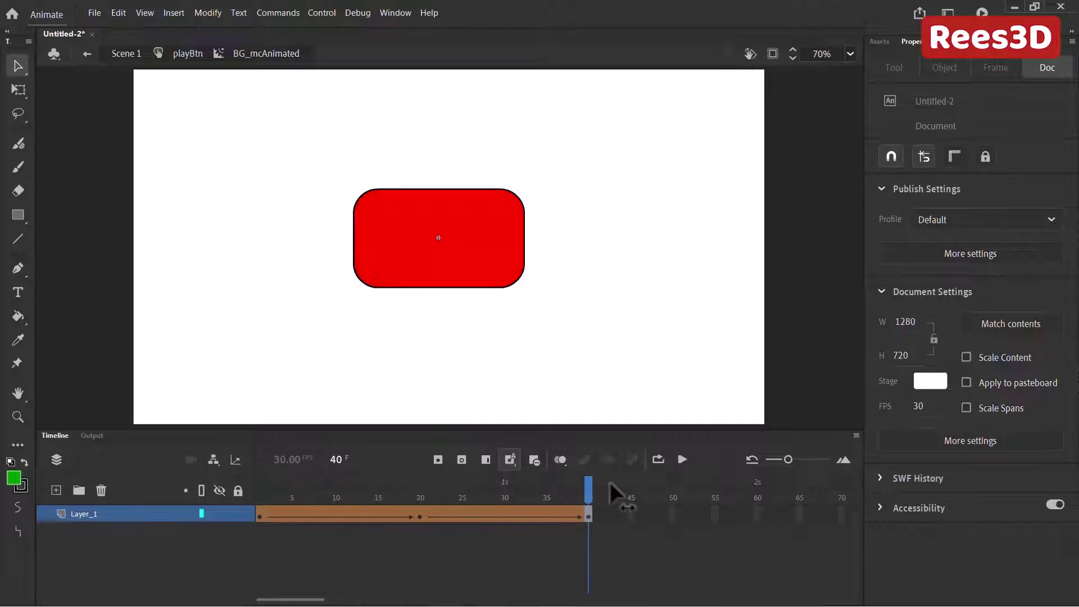
Inspect the Actions script for frame 40, close it and go back to frame 1
right_click(588, 517)
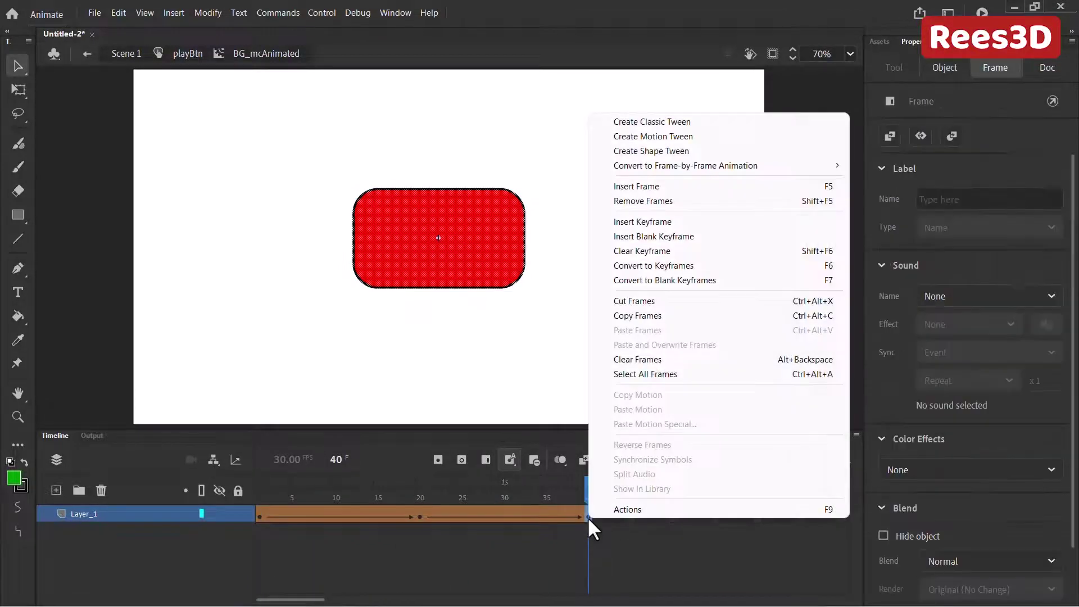
click(622, 509)
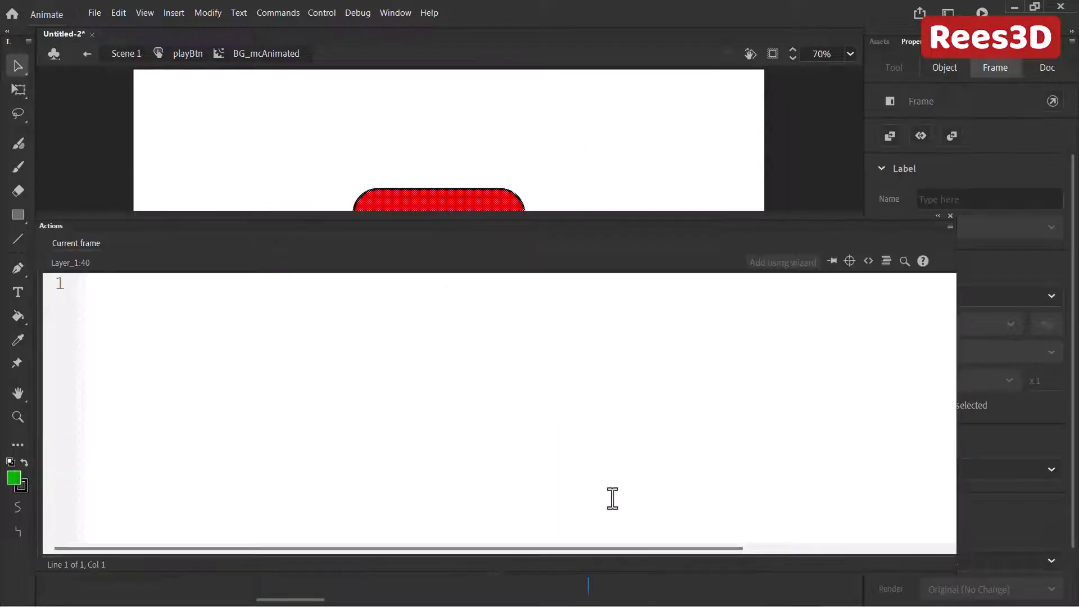
click(950, 216)
drag(479, 495, 260, 498)
click(85, 104)
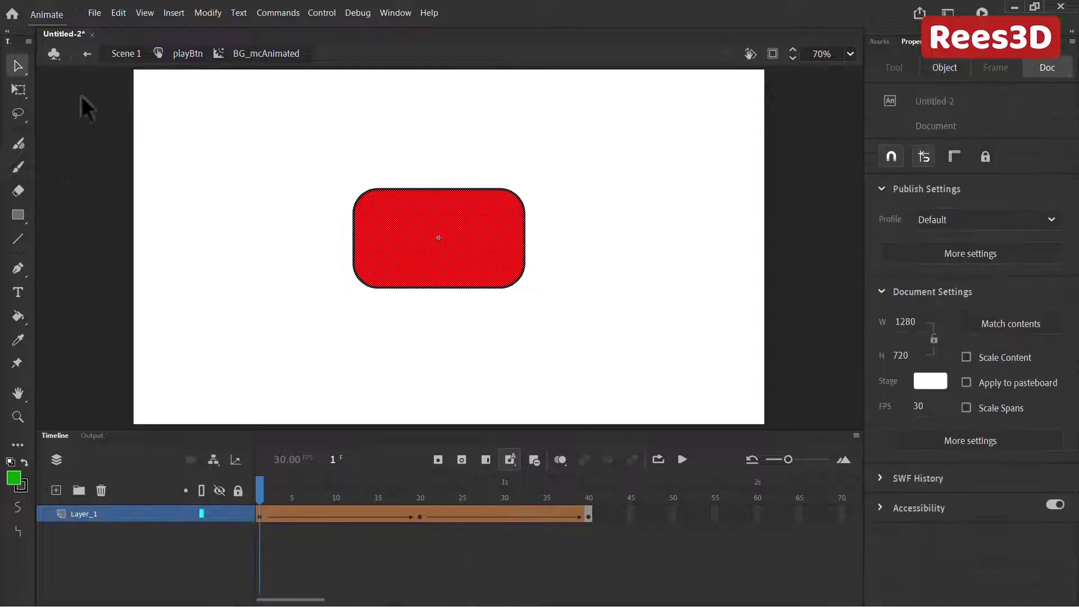
Return to the playBtn symbol and add a layer named PLay above BG, with the Up frame current
click(184, 56)
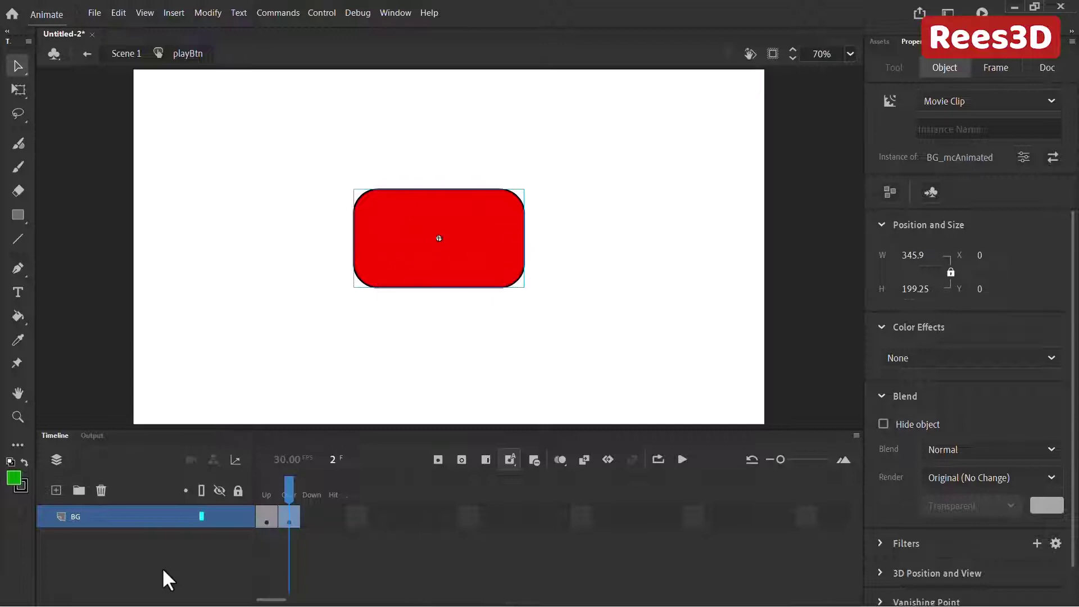
click(92, 513)
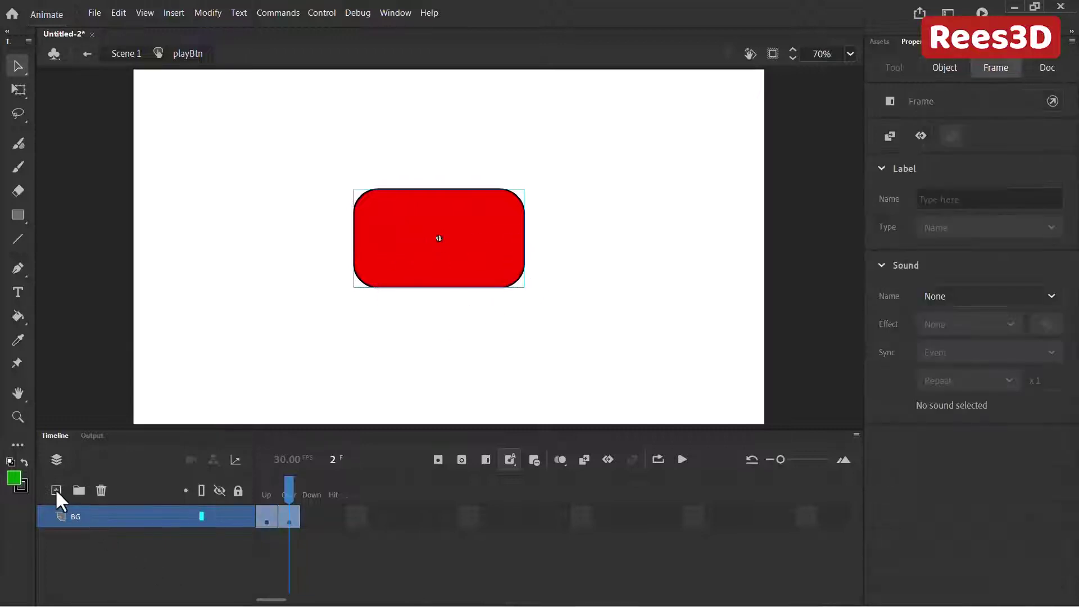
click(56, 490)
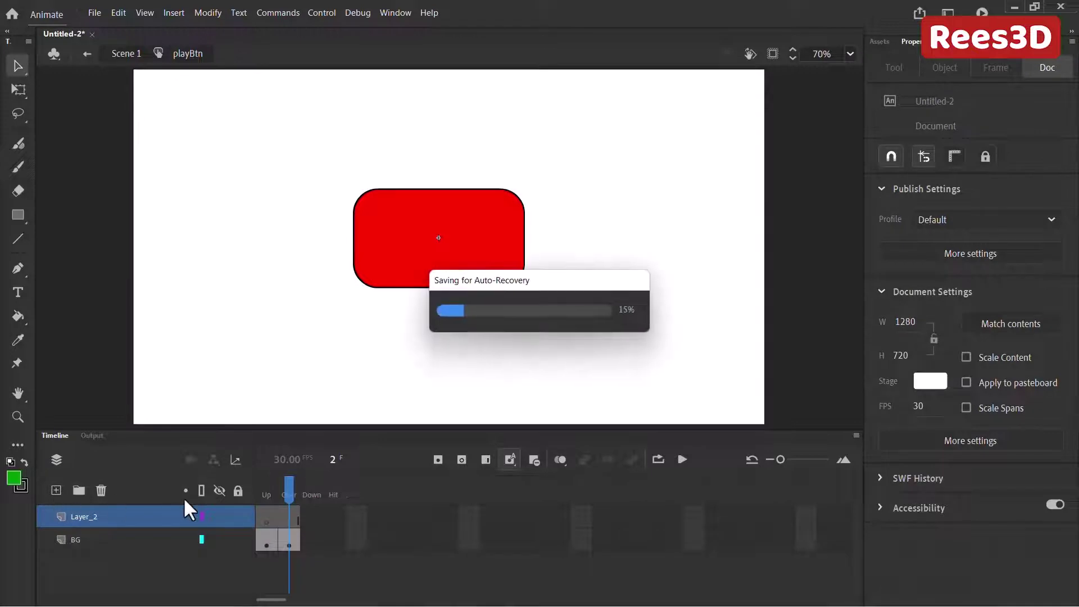
click(266, 495)
double_click(93, 518)
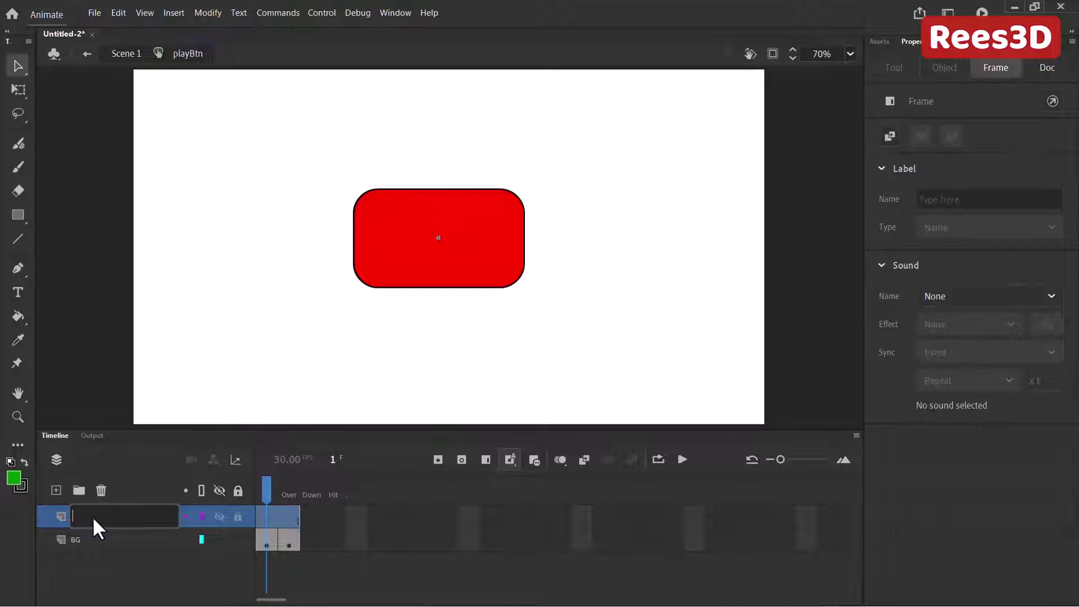
key(Return)
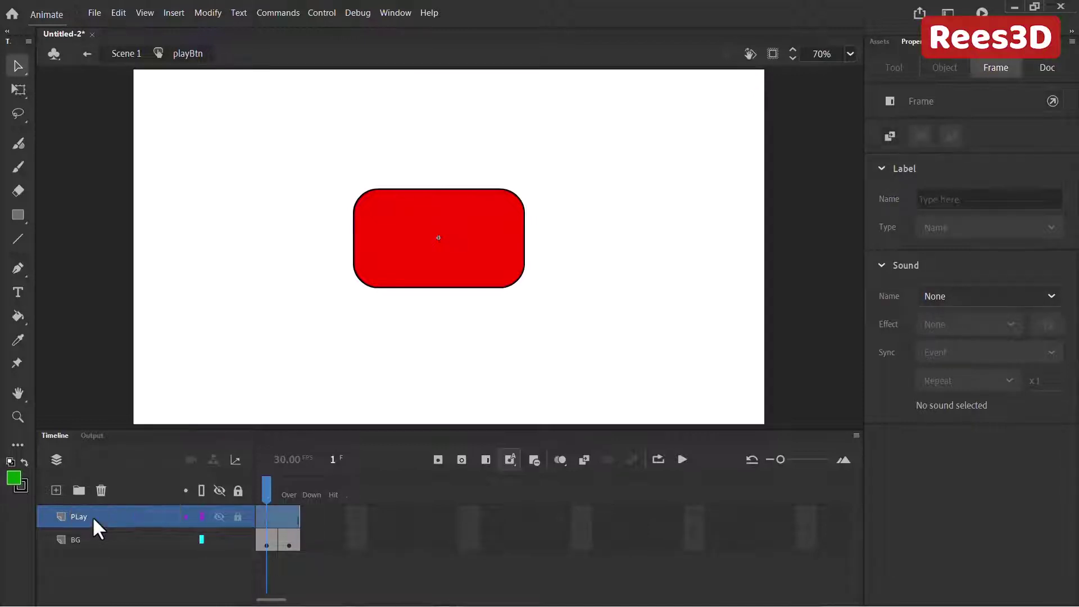
Draw a white rectangle with corner radius 0 in the middle of the red background on the PLay layer
click(16, 214)
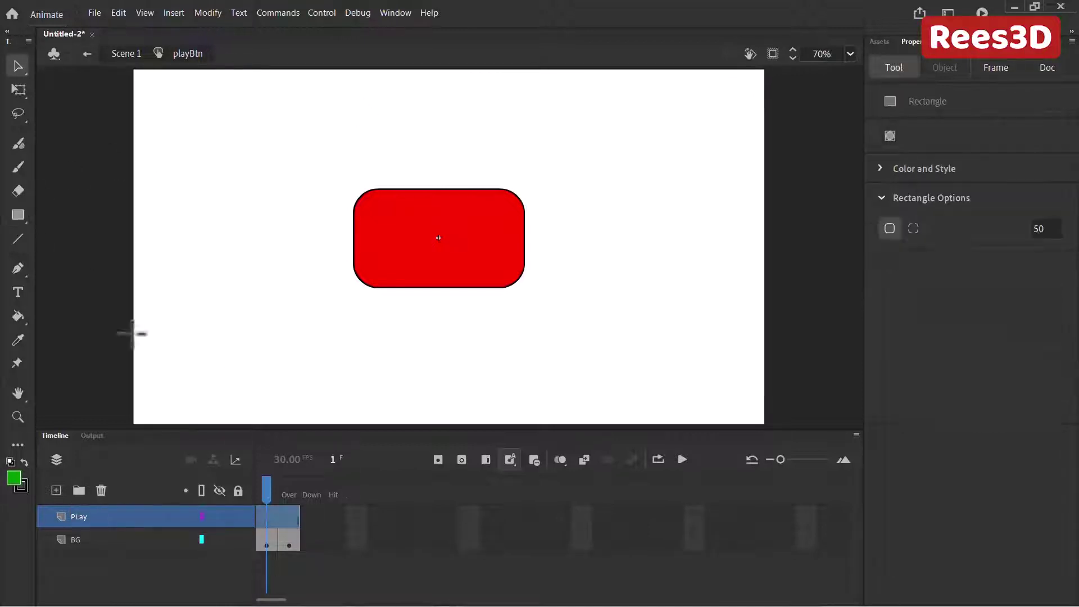
drag(406, 210, 461, 253)
key(ctrl+z)
click(1055, 225)
text(0)
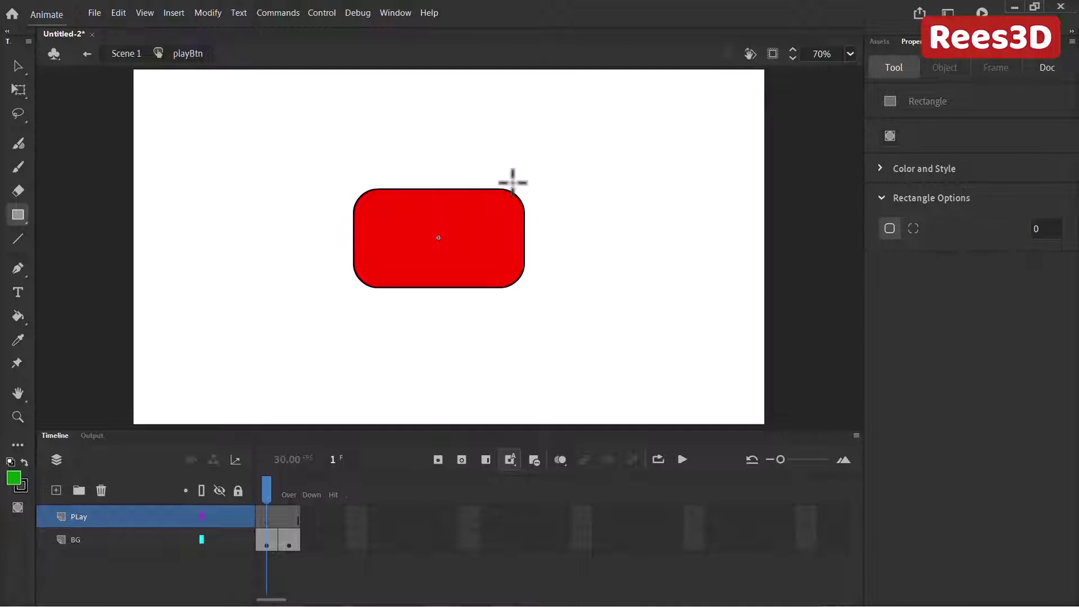
click(18, 482)
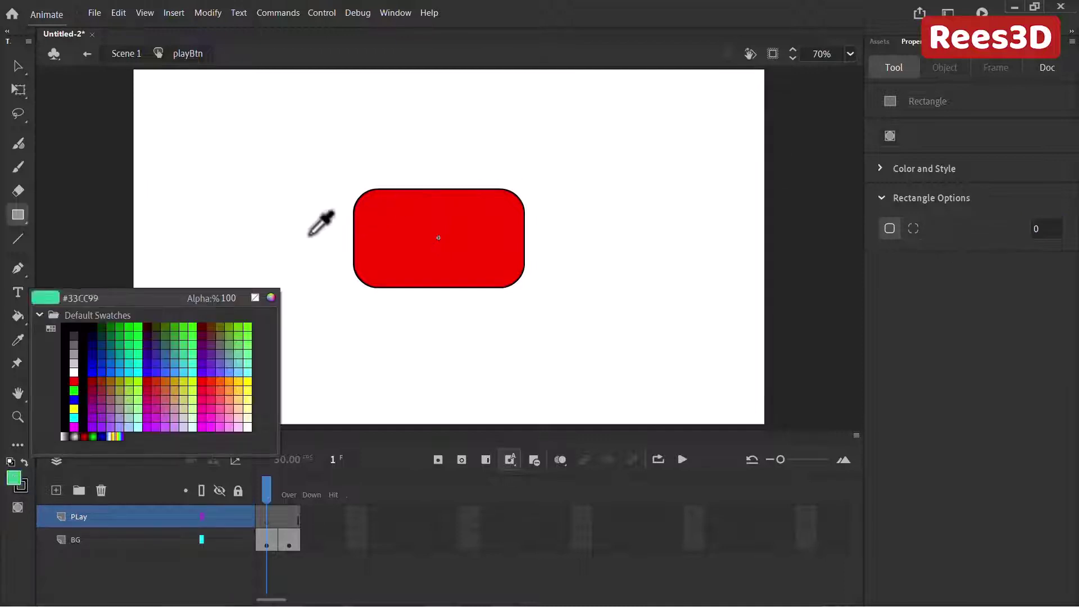
click(82, 366)
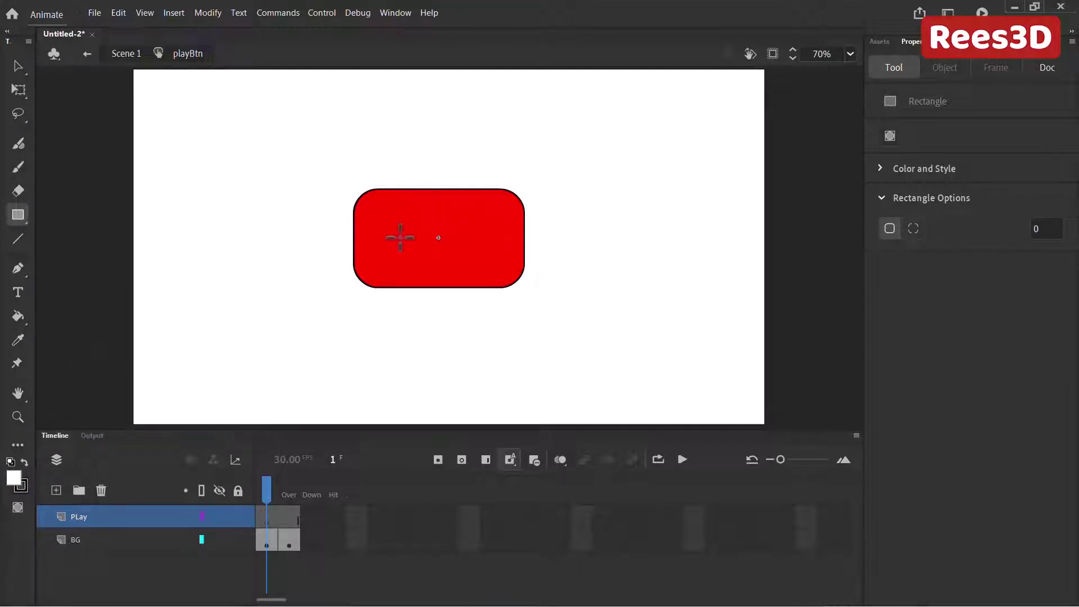
drag(410, 211, 479, 267)
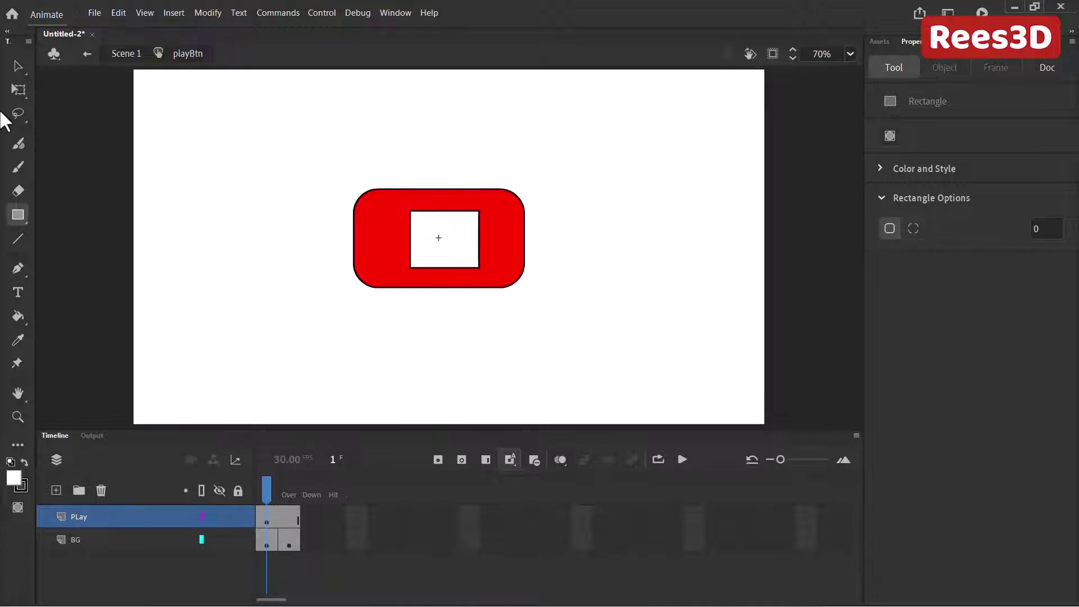
Reshape the white rectangle into a play triangle pointing right by moving its corner points
click(18, 66)
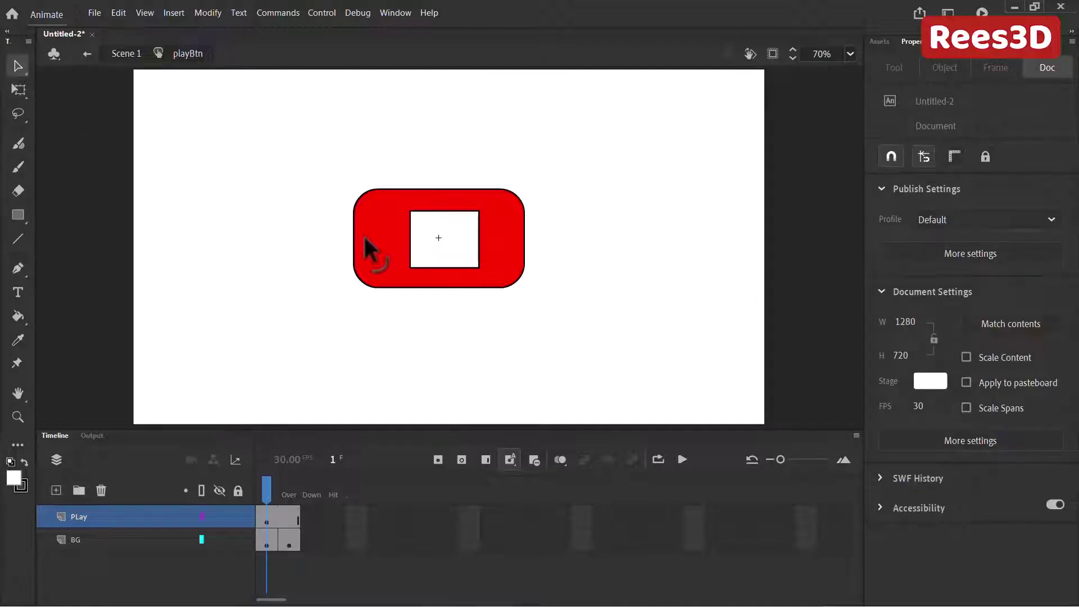
drag(478, 269, 478, 240)
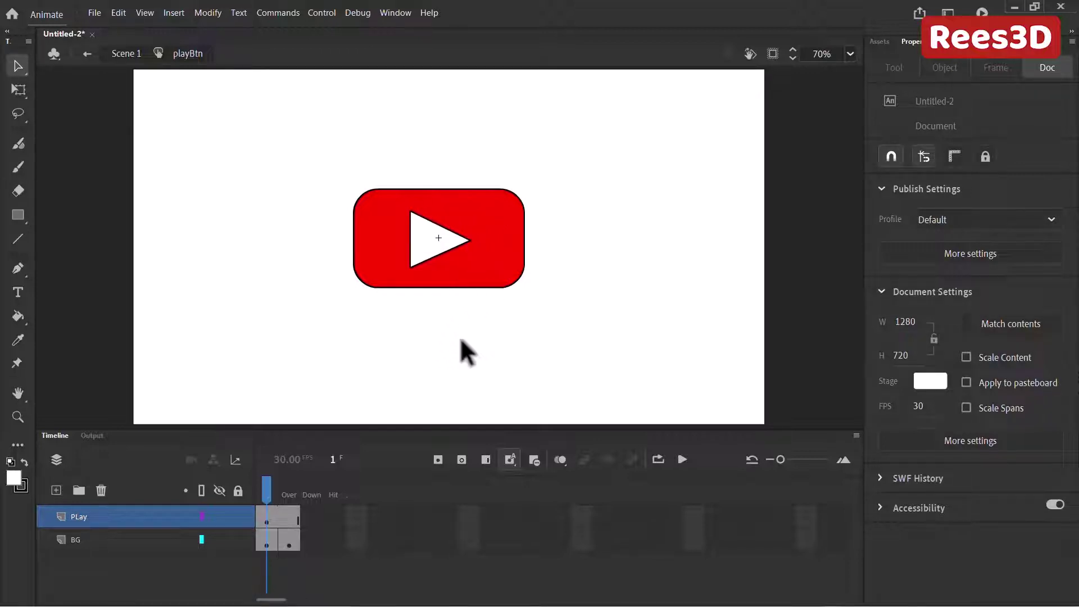
click(10, 68)
Compare the play triangle in the button's Up and Over frames
click(289, 483)
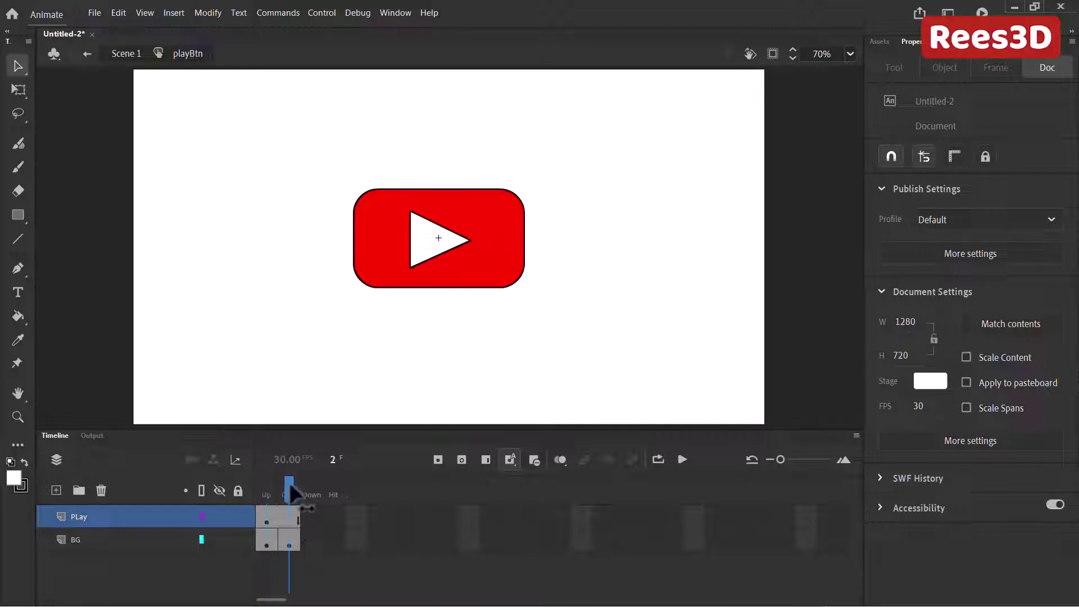
click(450, 248)
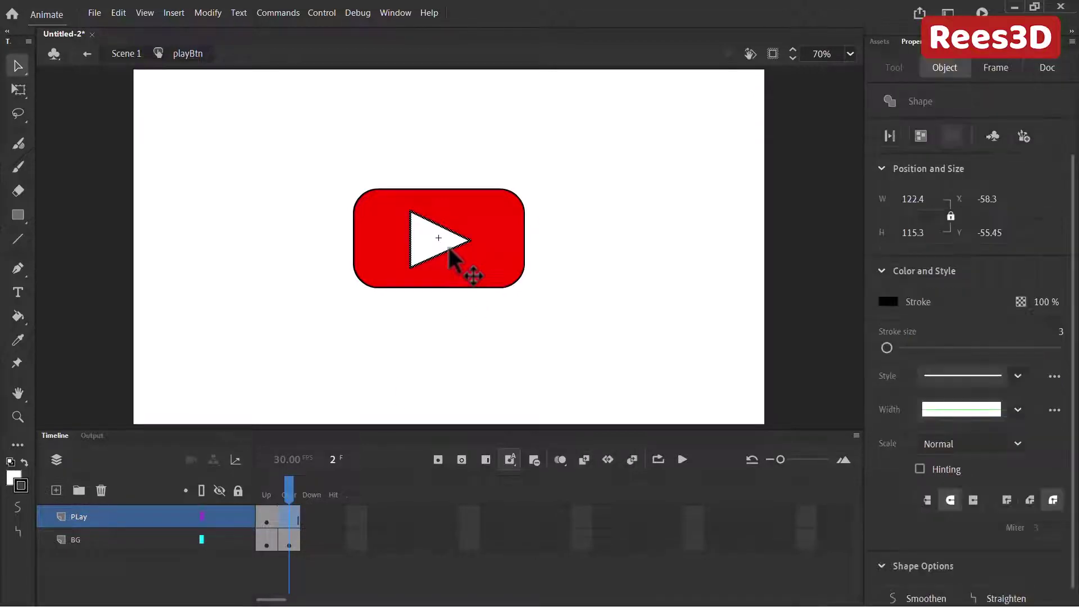
key(Escape)
key(ctrl+a)
key(Escape)
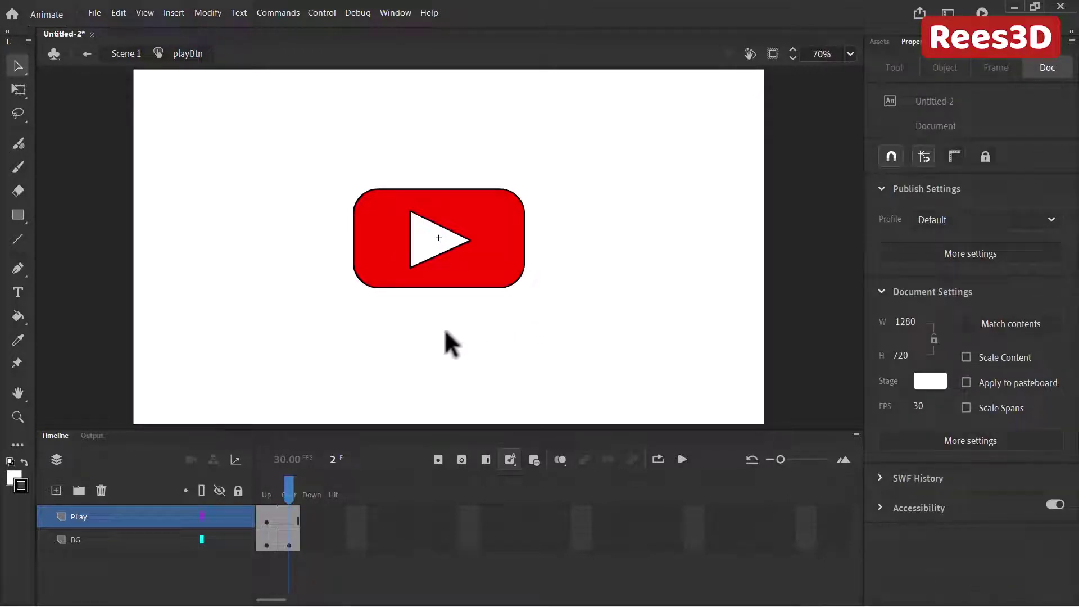
drag(282, 506, 265, 496)
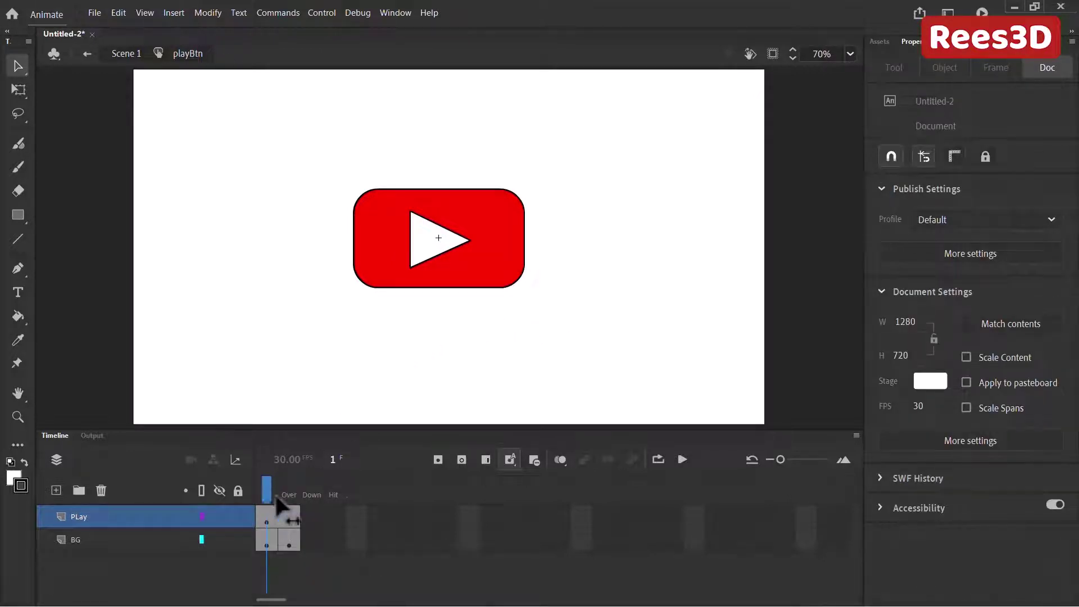
click(289, 496)
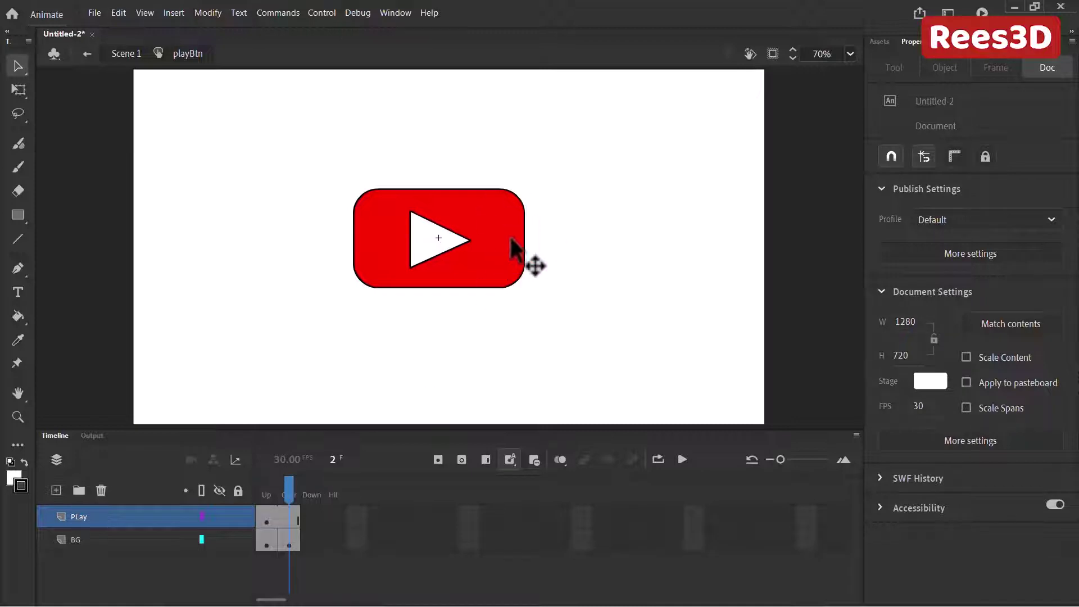
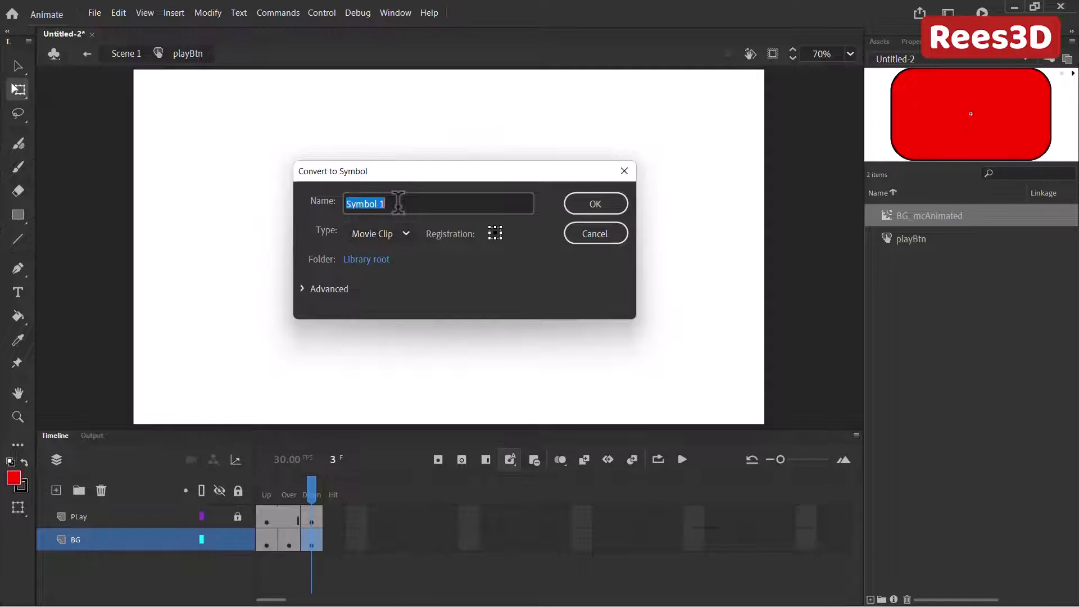
Convert the background shape in the Down frame to a movie clip named BG_mcMaskAnimation and open it for editing
text(BG_cm)
key(BackSpace)
text(mc)
text(MaskAnimation)
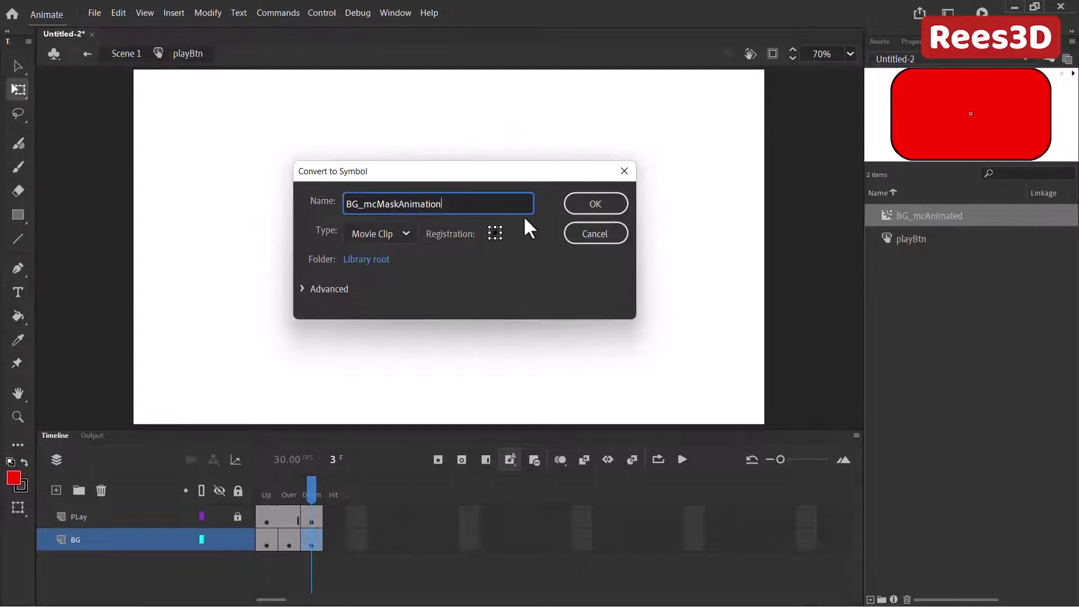
click(594, 206)
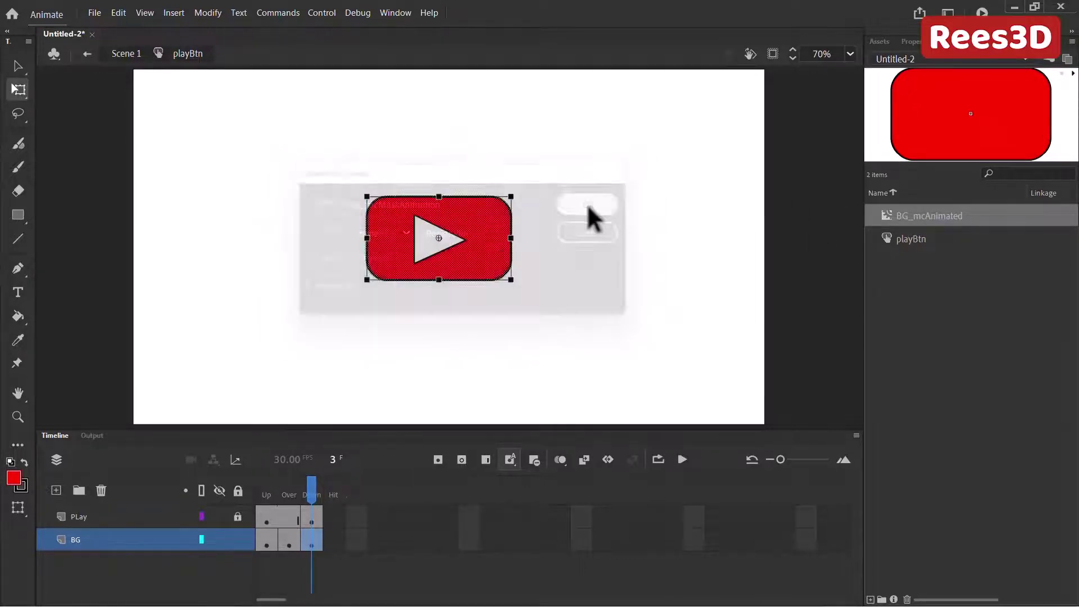
double_click(480, 270)
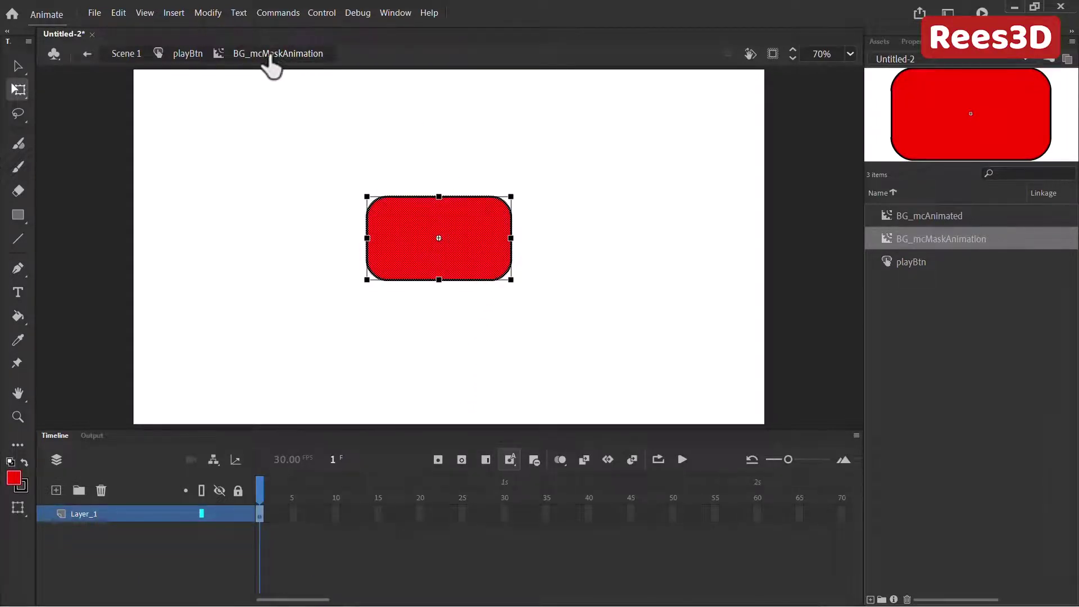
Rename the movie clip's layer as BG and add a new layer above it
click(569, 236)
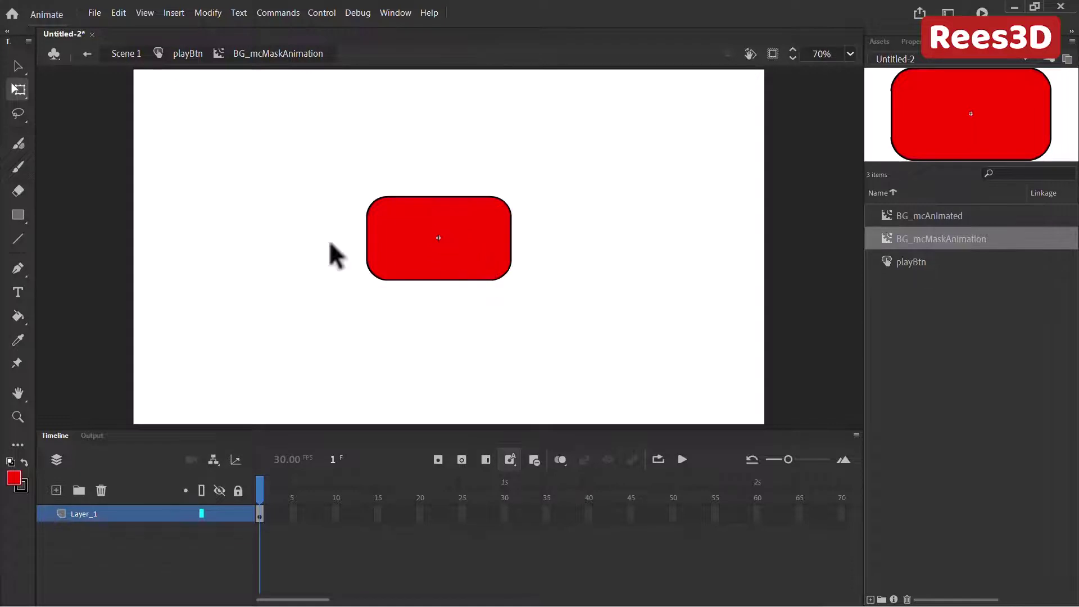
double_click(88, 513)
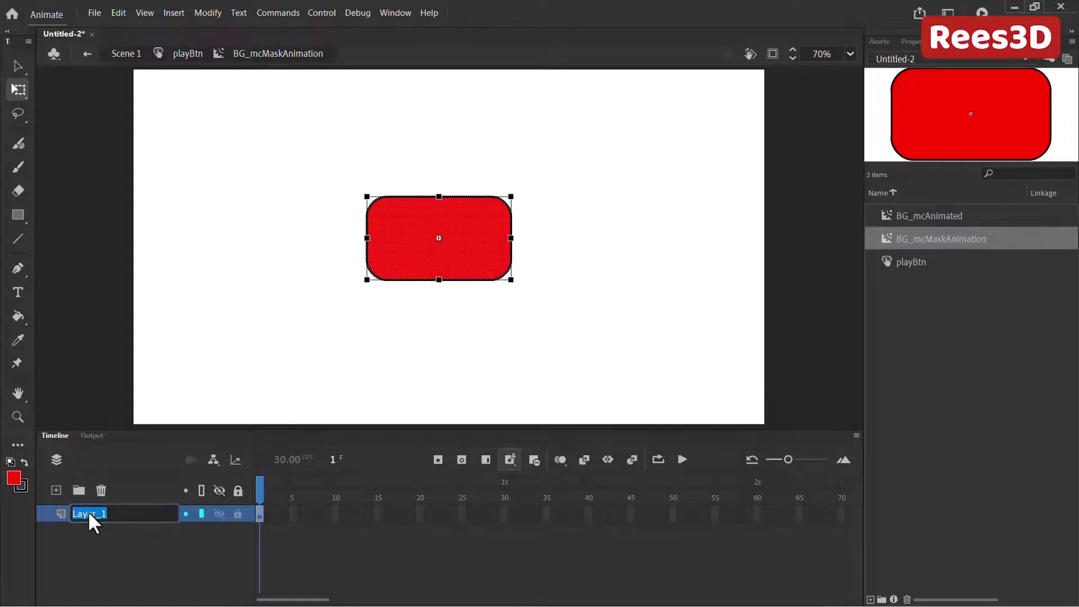
text(BG)
key(Return)
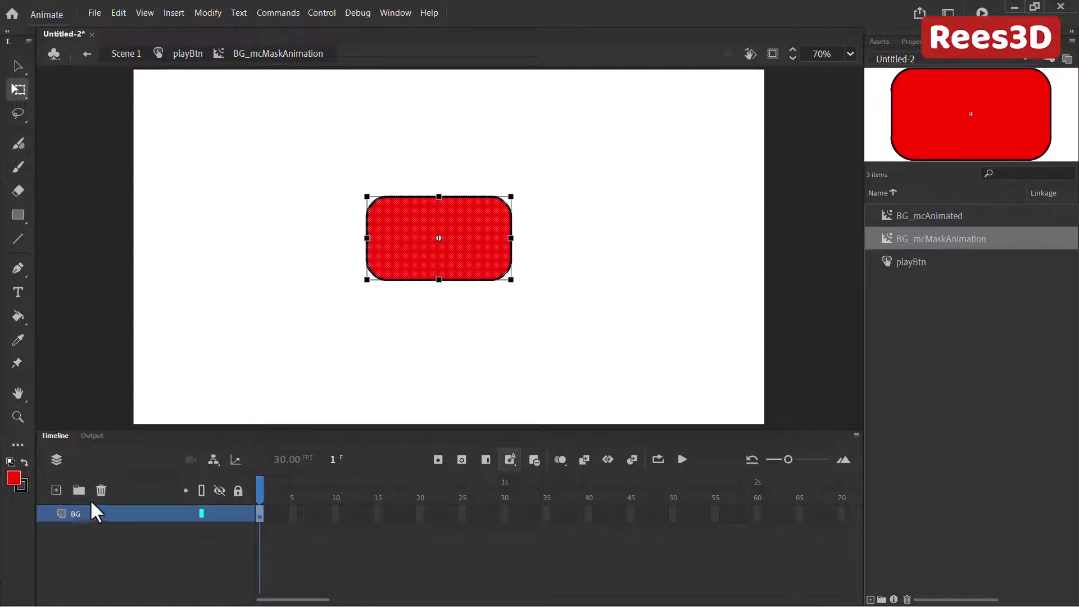
click(55, 489)
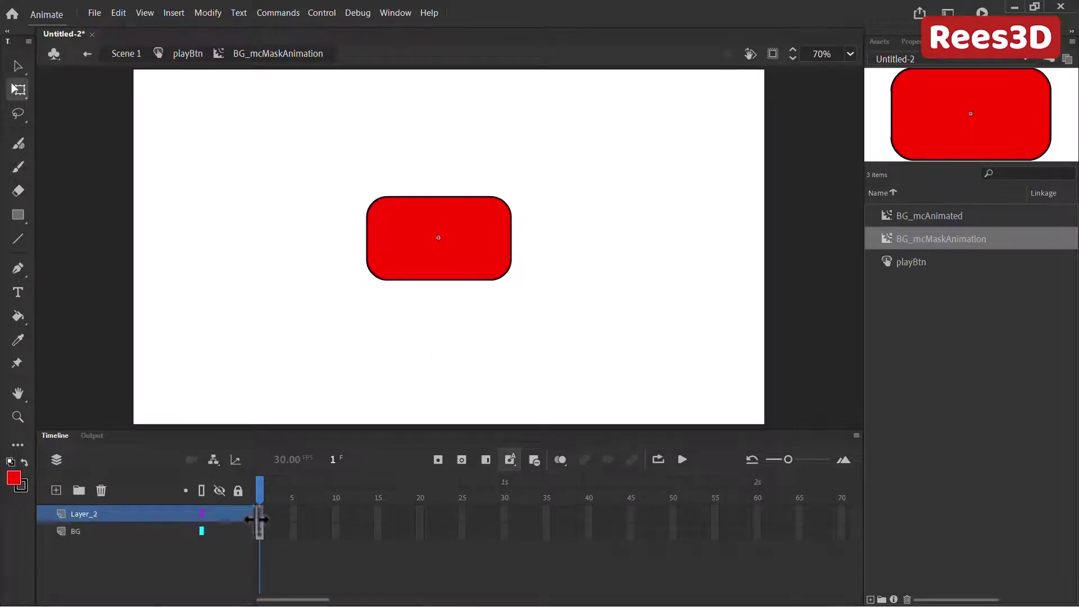
Copy the red rounded rectangle from the BG layer and paste it in place on Layer_2
click(490, 244)
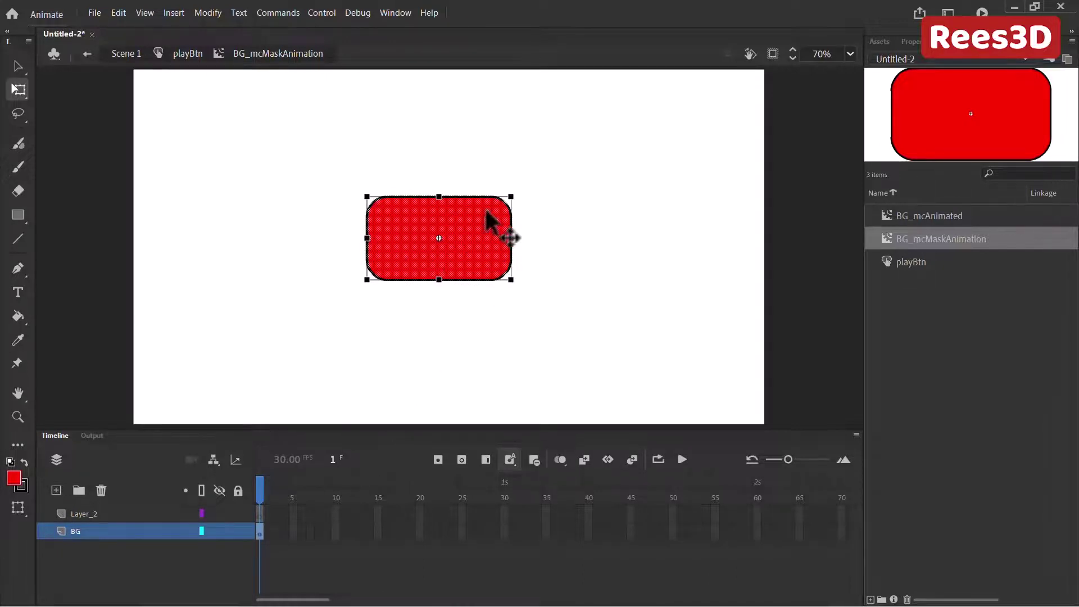
right_click(490, 222)
click(529, 306)
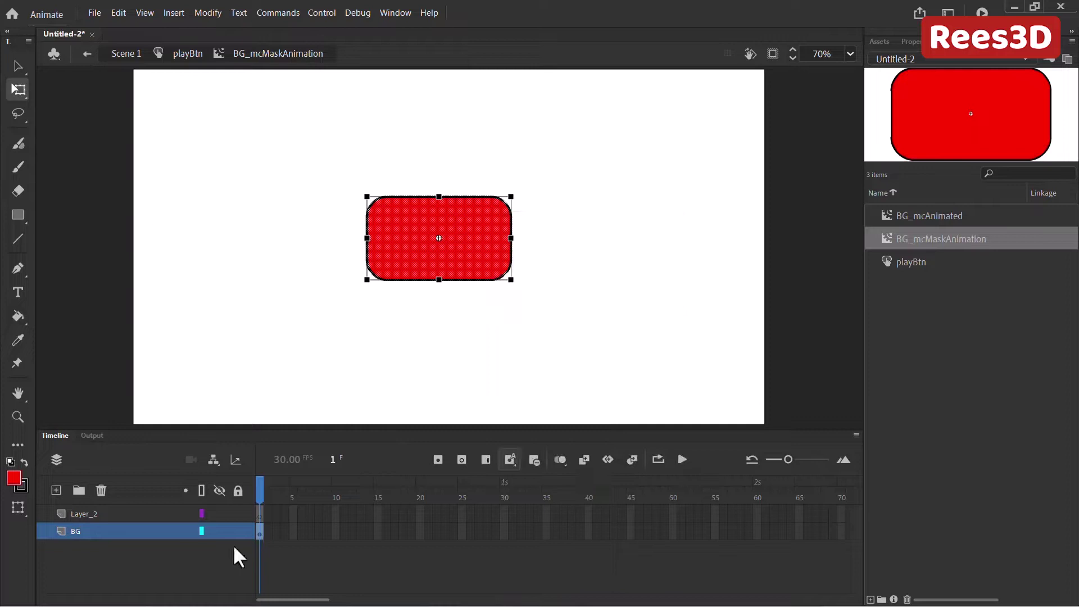
click(262, 514)
right_click(598, 216)
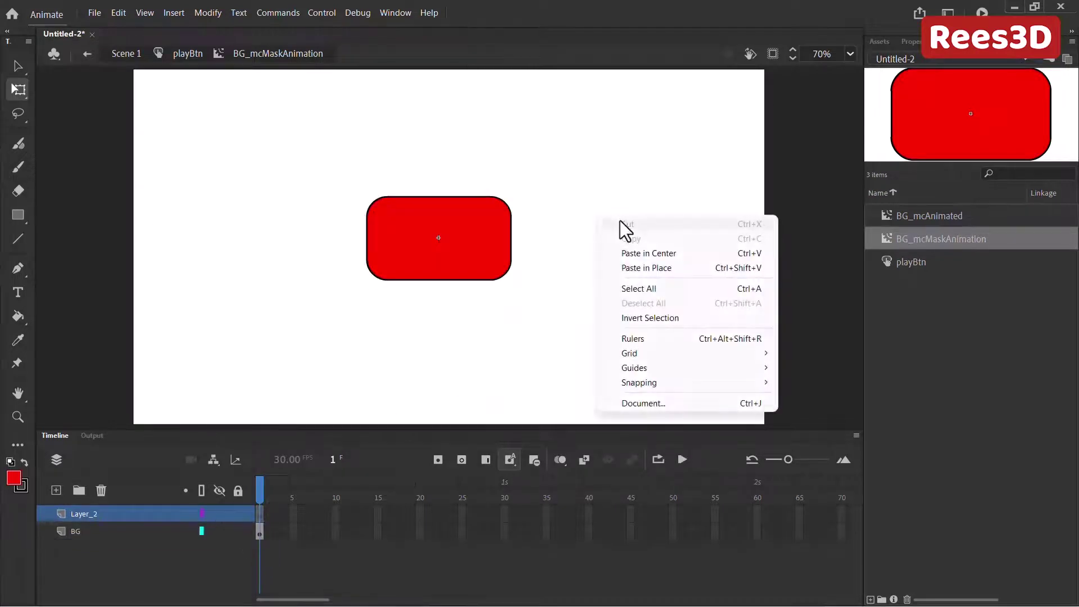
click(656, 269)
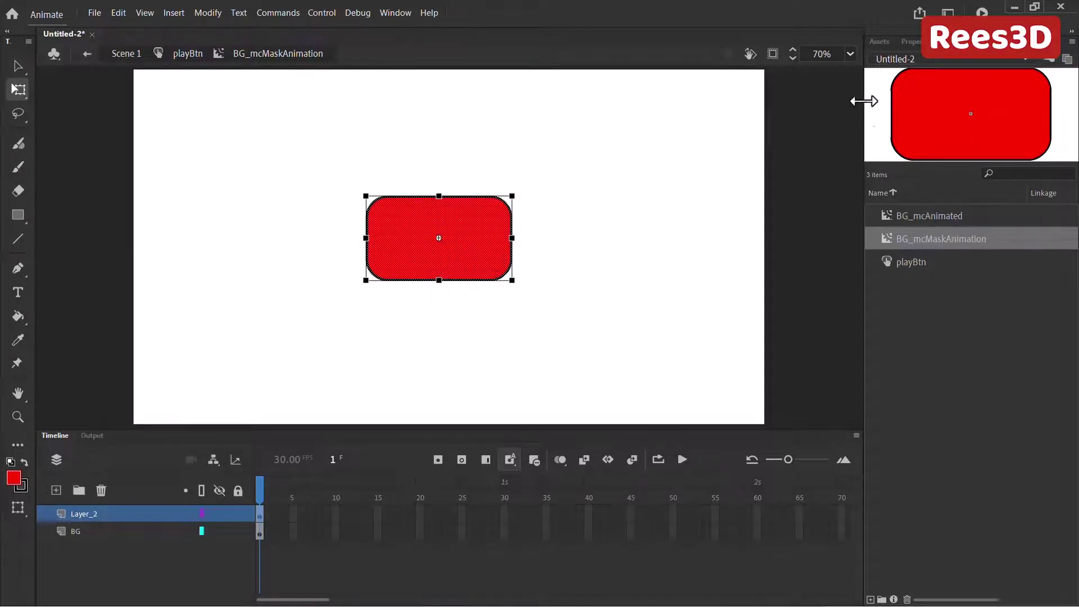
Change the fill of the pasted rounded rectangle on Layer_2 to cyan #00FFFF
click(912, 40)
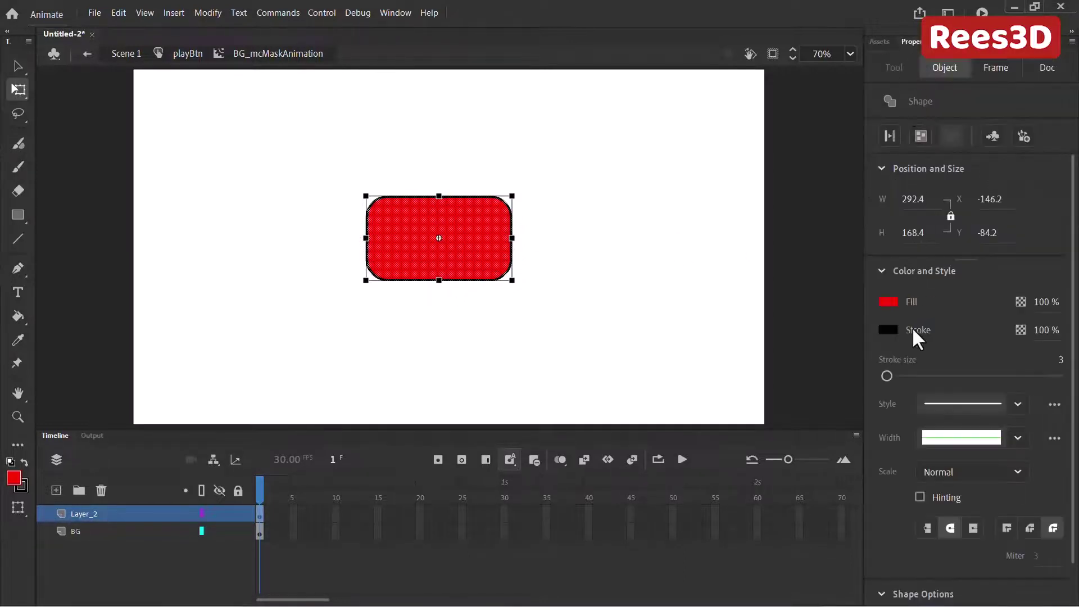
click(893, 301)
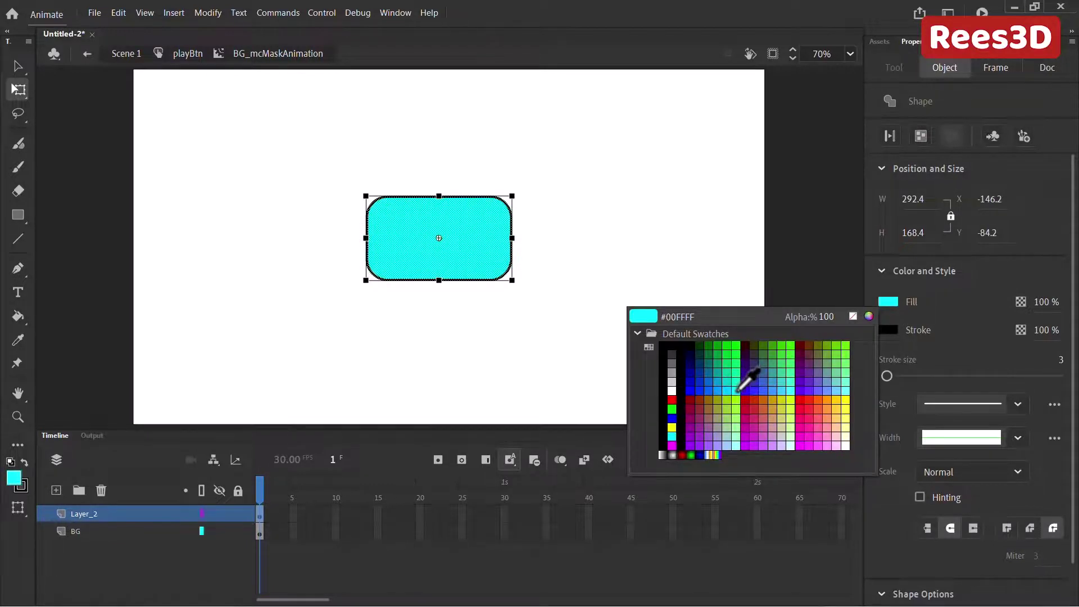
click(739, 390)
click(550, 349)
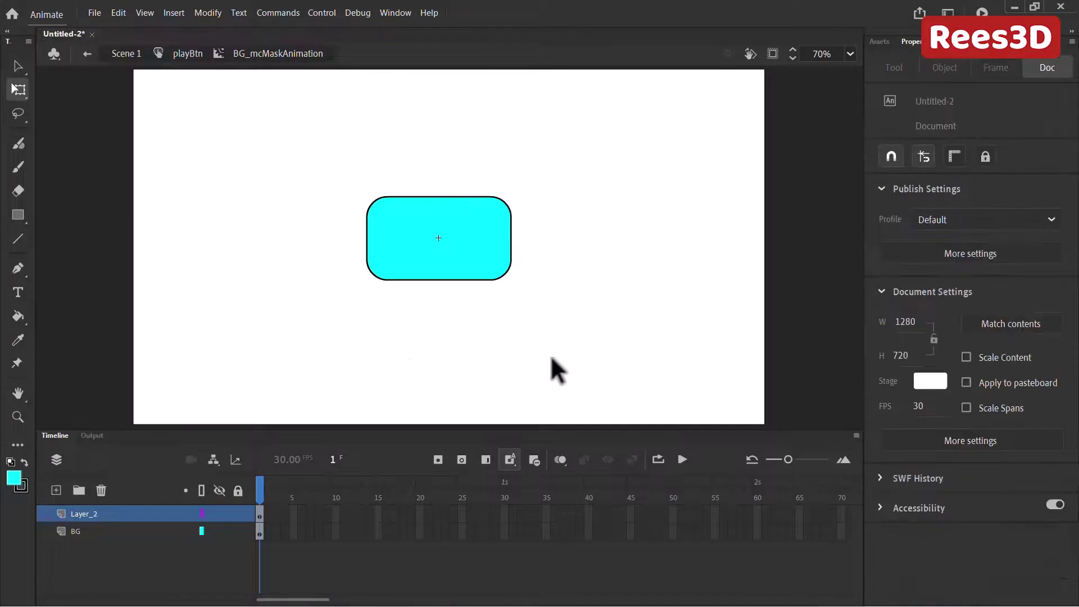
Check the red shape beneath Layer_2 by toggling that layer's visibility, and rename Layer_2 as LaserMask
click(217, 513)
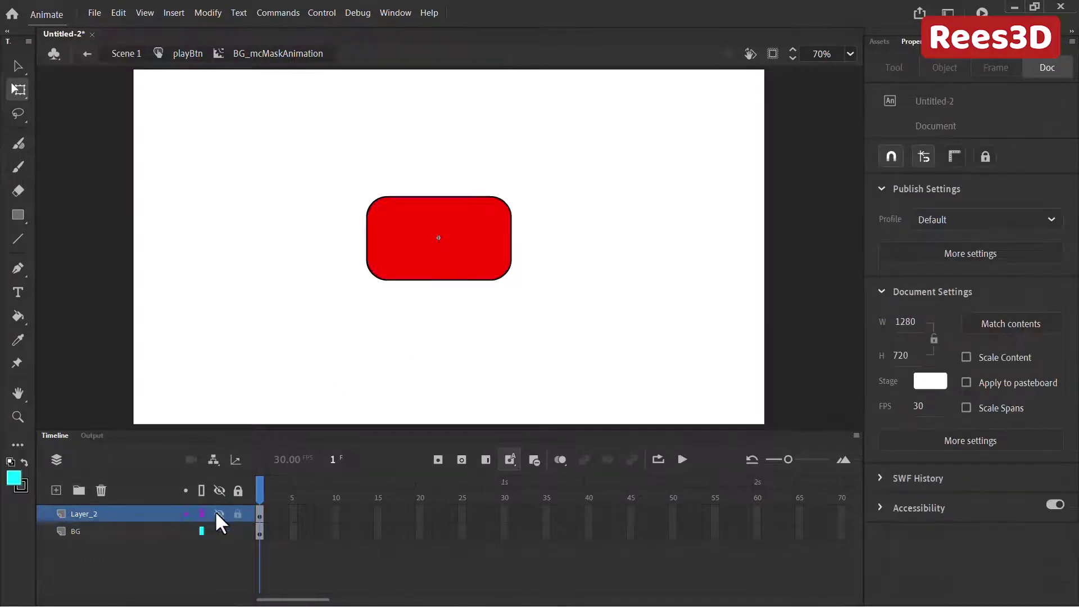
click(216, 513)
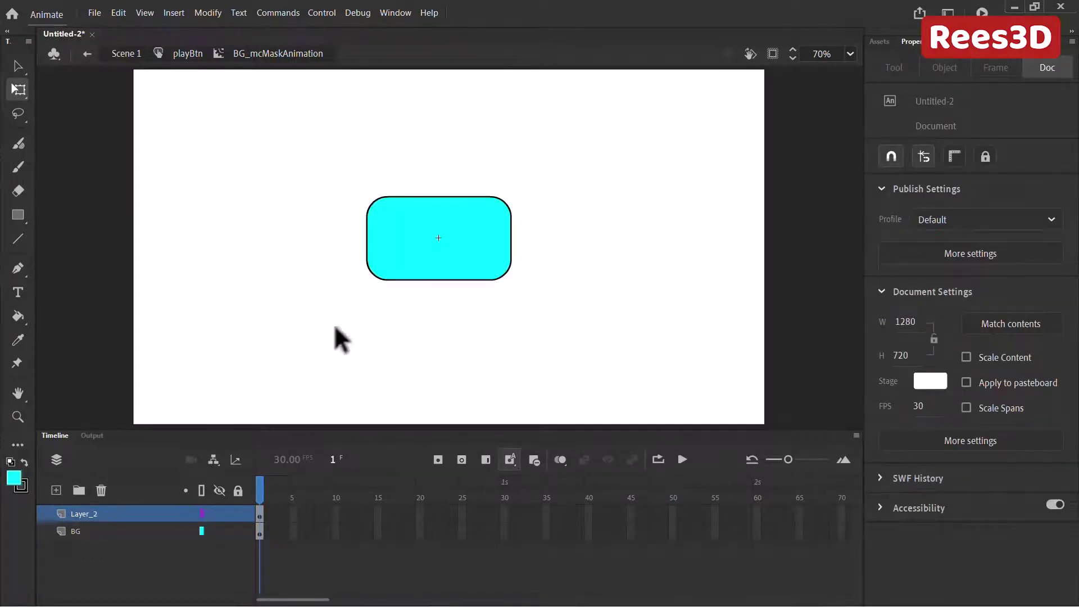
double_click(88, 514)
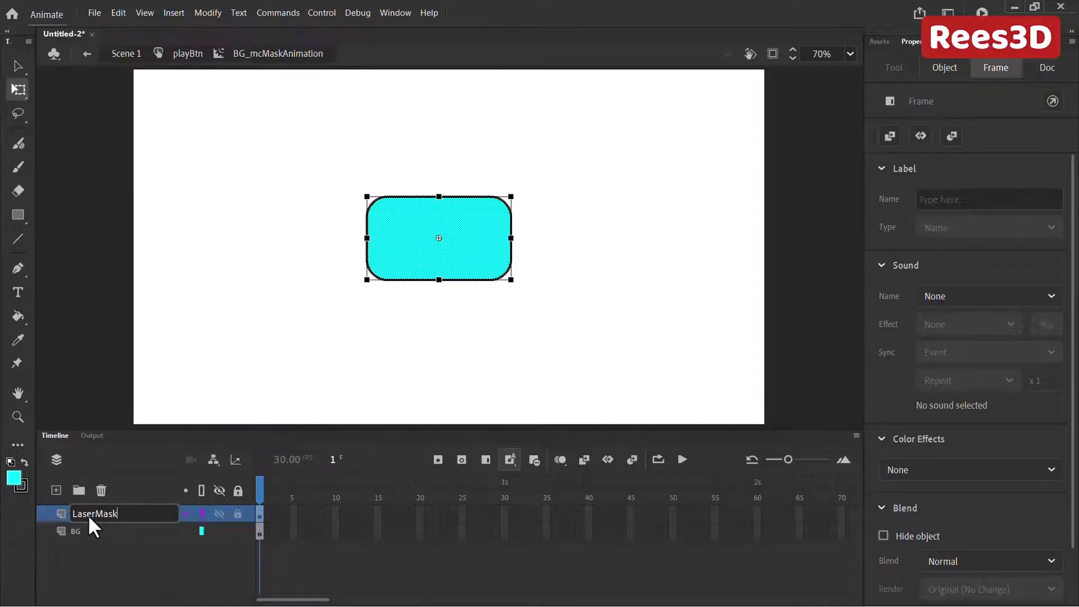
key(Return)
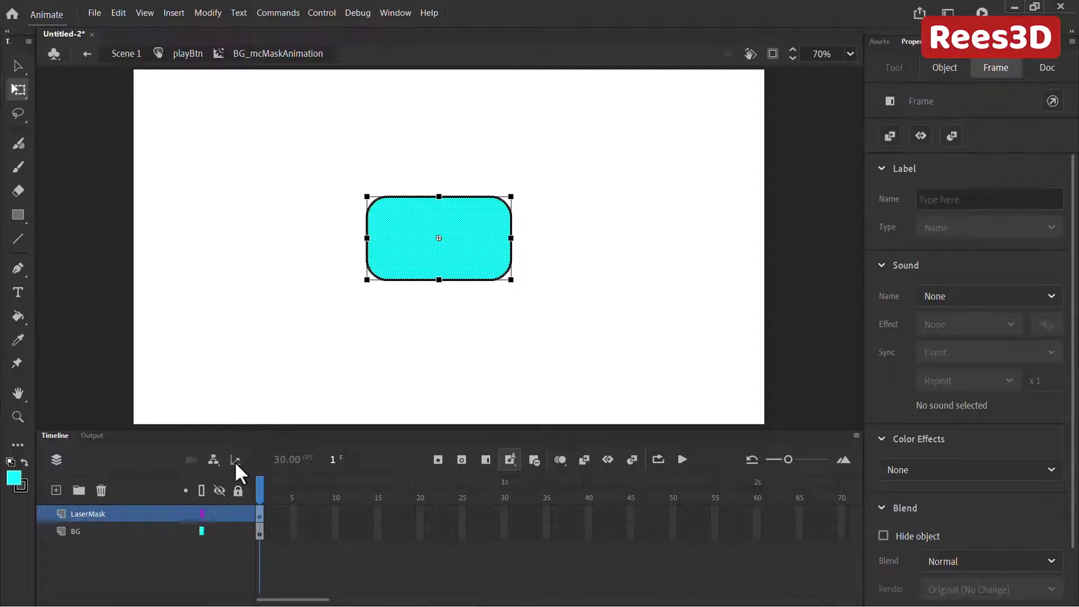
Add a layer above LaserMask and draw on it an outline-free cyan vertical bar about 37 by 325 px, left of the rounded rectangle
click(56, 489)
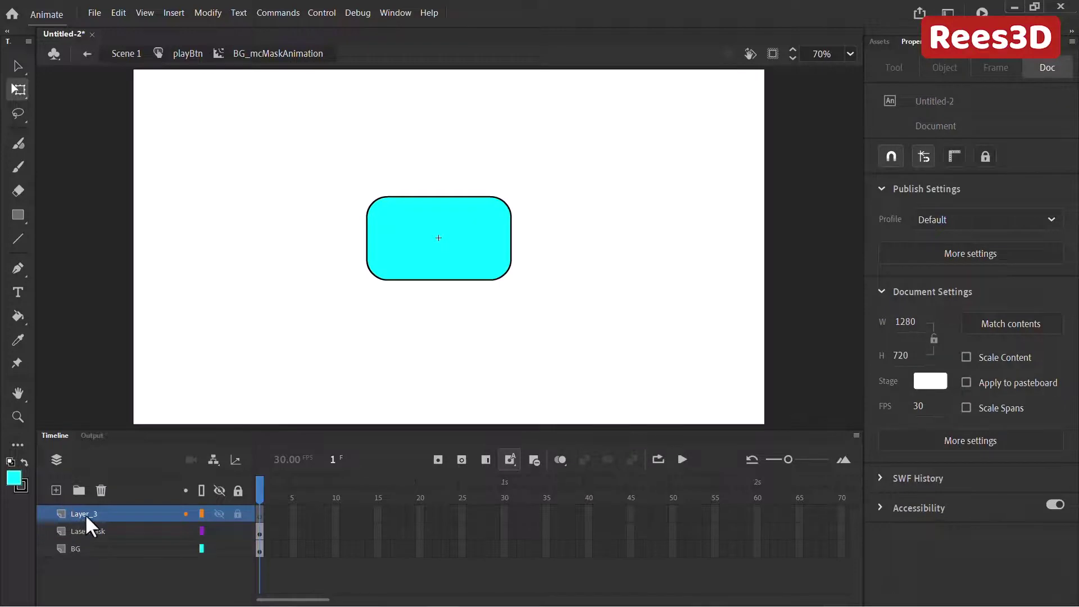
click(17, 214)
drag(281, 149, 302, 309)
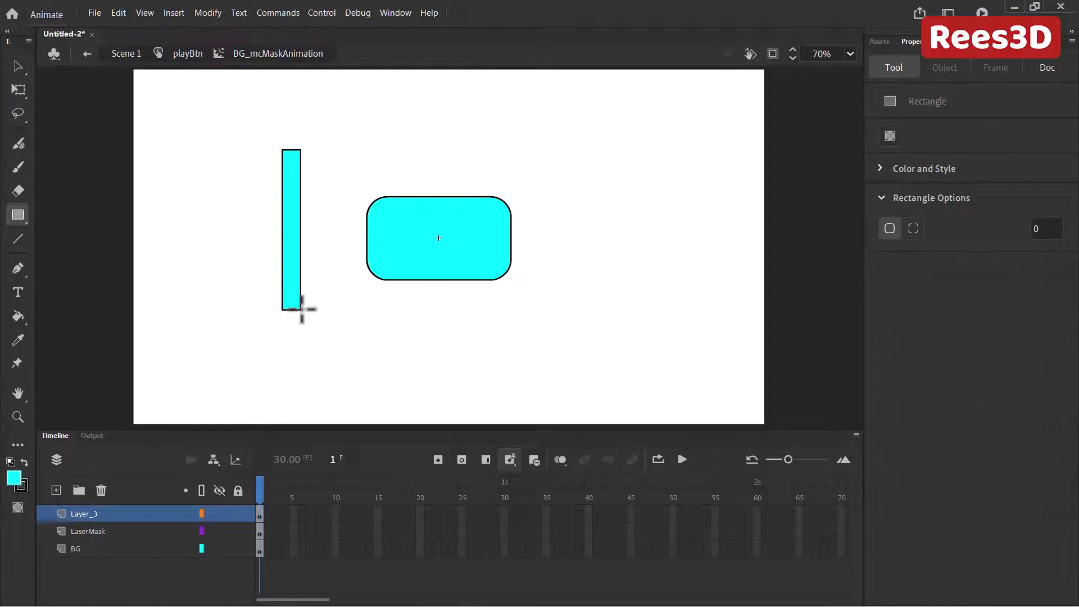
ctrl+click(300, 224)
key(Delete)
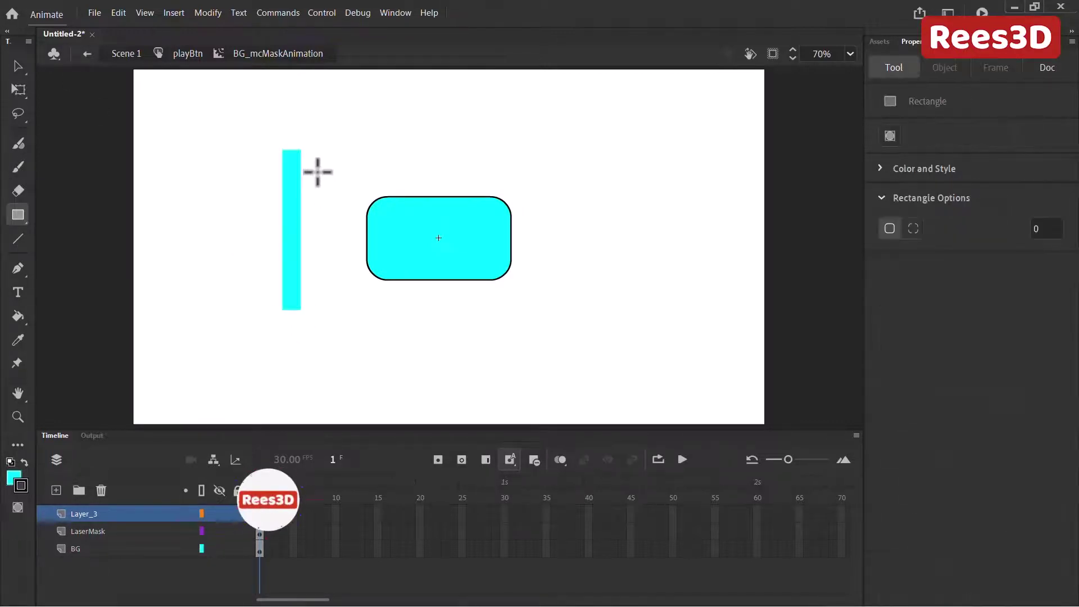
Stretch the cyan bar symmetrically about its centre to a height of about 552 px with Free Transform
ctrl+click(299, 193)
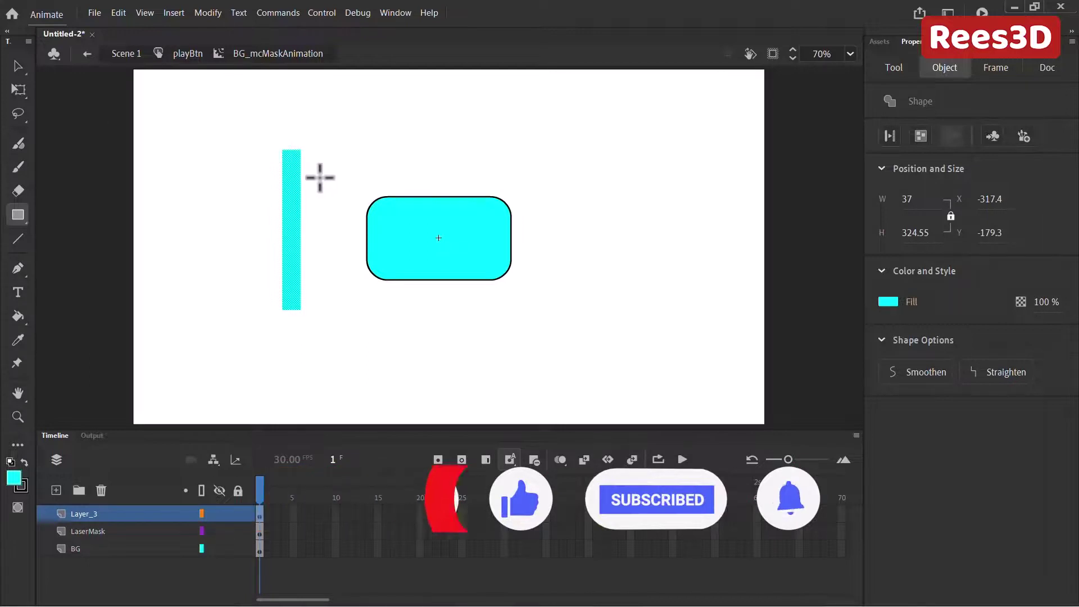
click(18, 90)
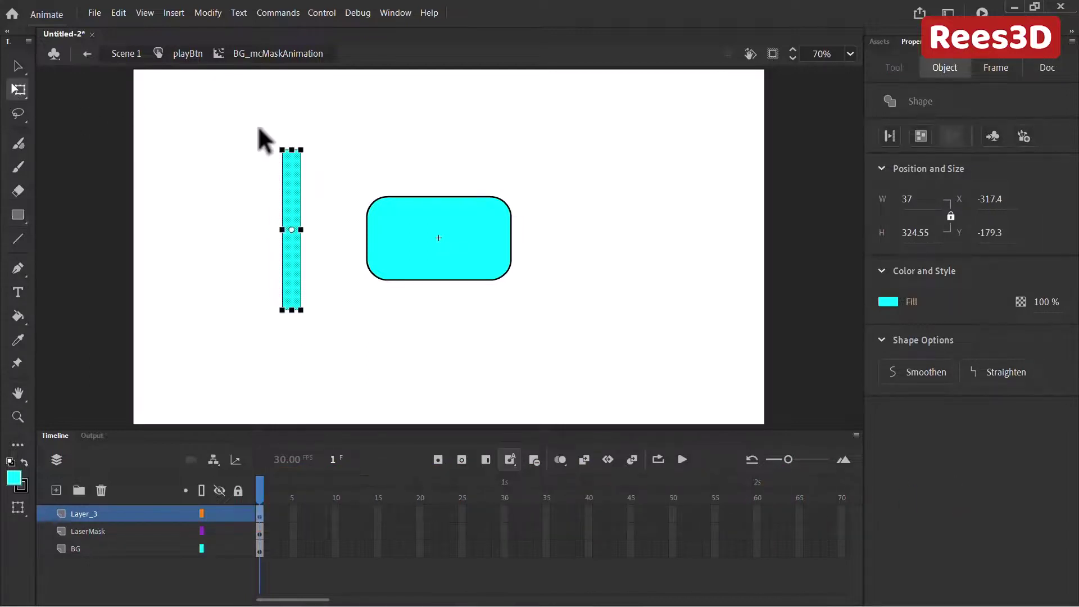
drag(292, 145, 292, 85)
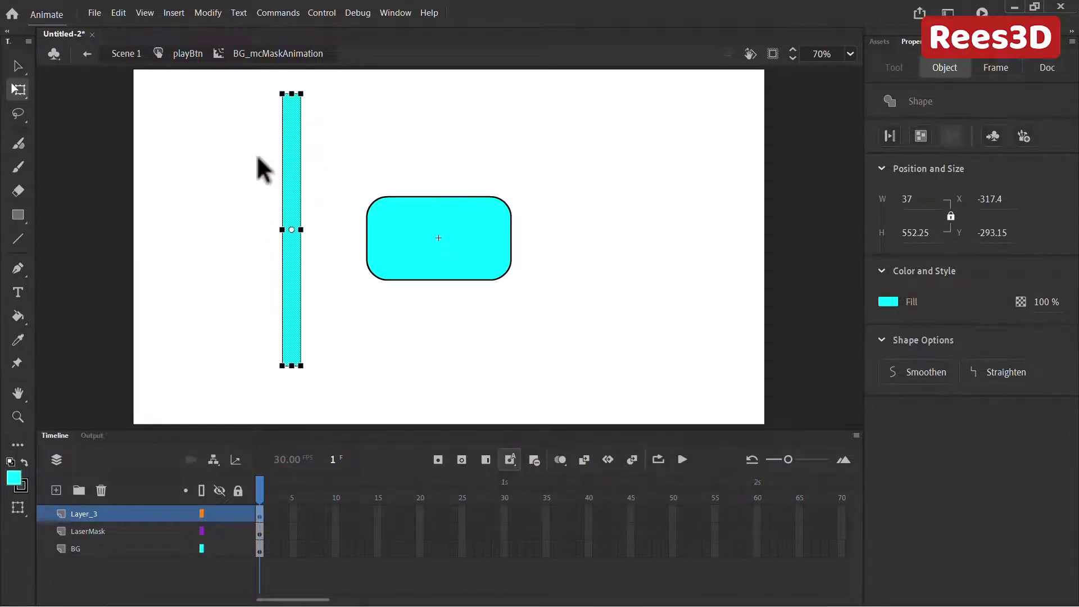
Convert the cyan bar to a Graphic symbol named Beam
click(18, 65)
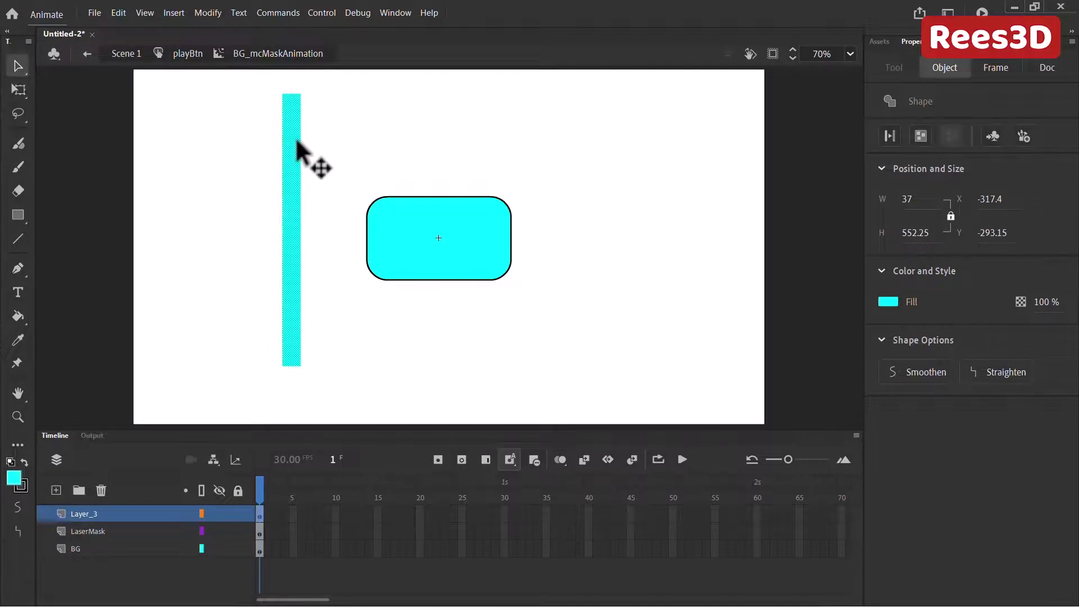
right_click(299, 145)
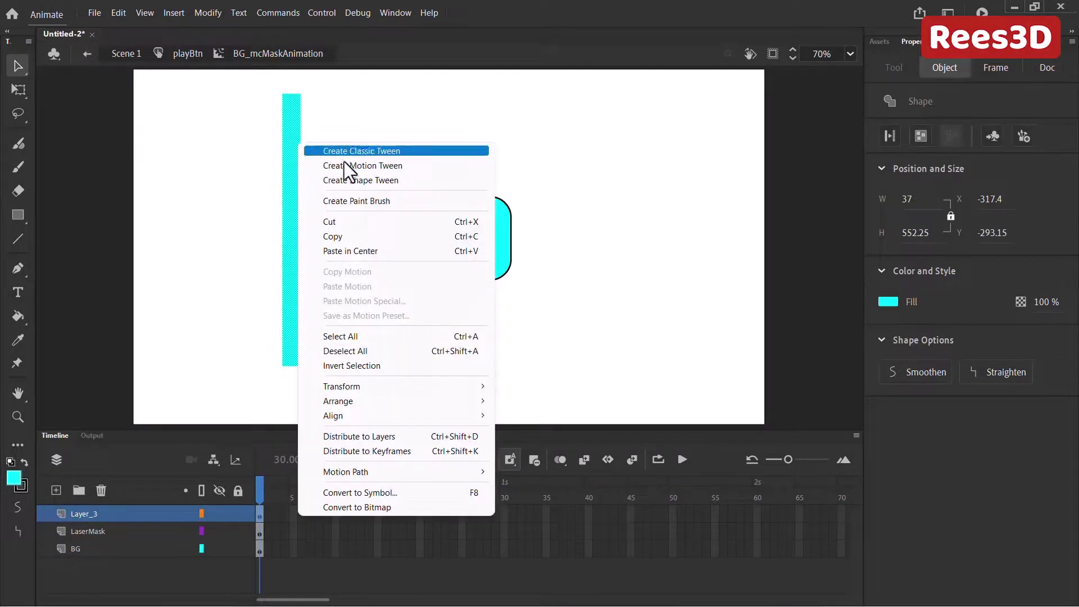
click(372, 495)
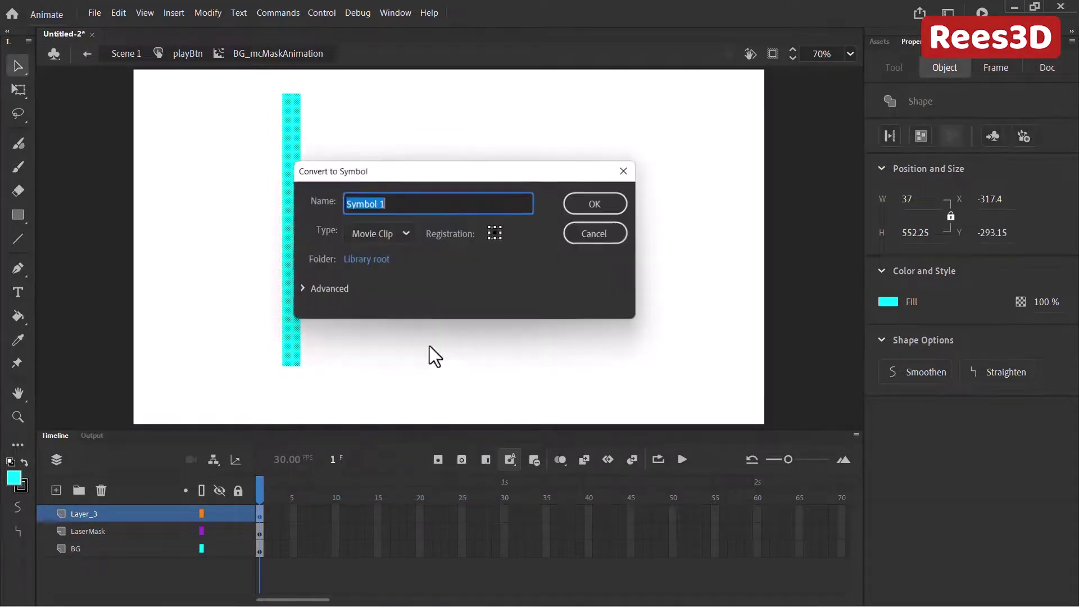
click(407, 235)
click(392, 294)
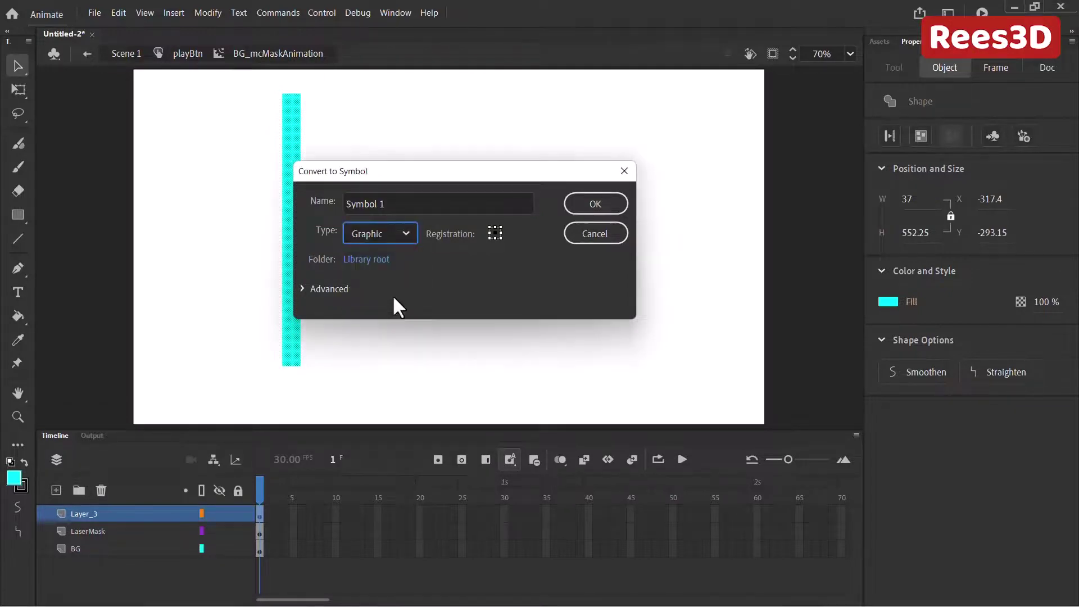
click(370, 204)
text(Beam)
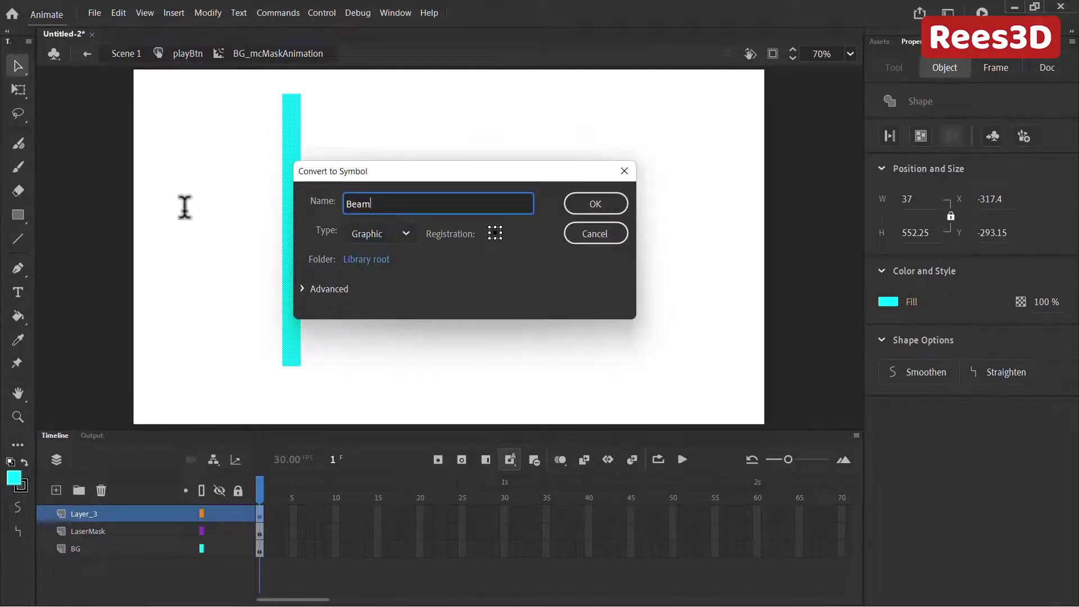
key(Return)
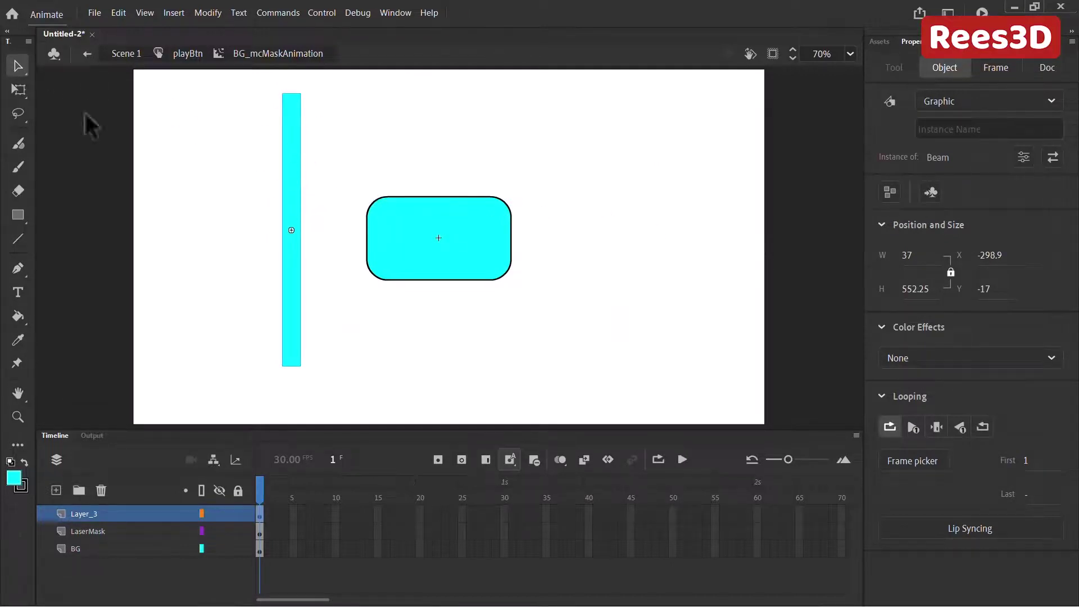
Rotate the Beam clockwise into a diagonal and move it to the upper left of the rounded rectangle, about X -158, Y -115
click(19, 90)
drag(308, 90, 368, 126)
drag(334, 173, 406, 129)
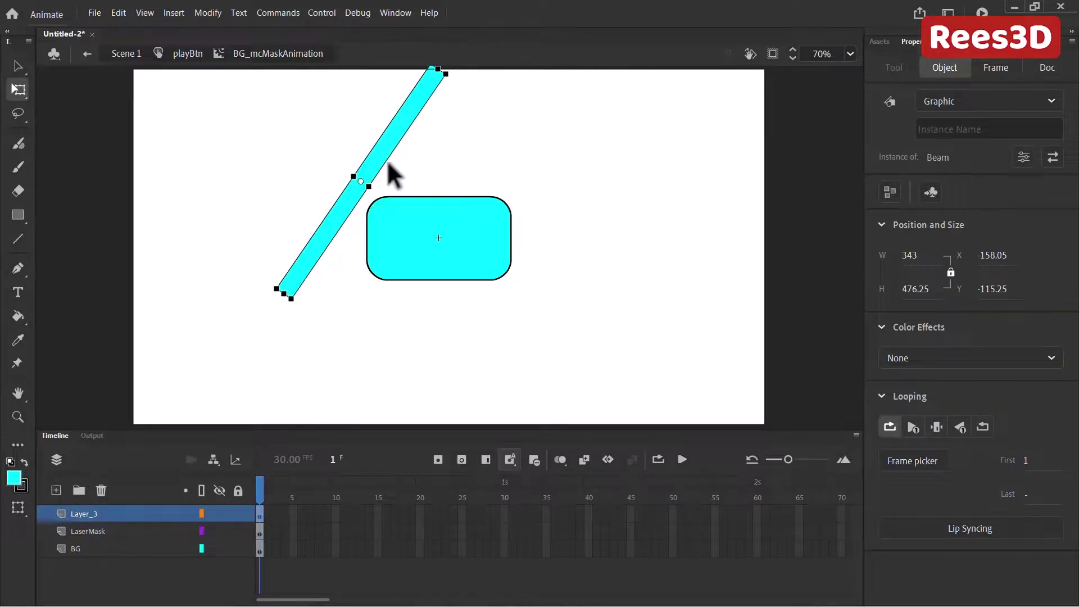
Insert a keyframe at frame 10 of Layer_3 and extend the LaserMask and BG layers to frame 10
right_click(336, 514)
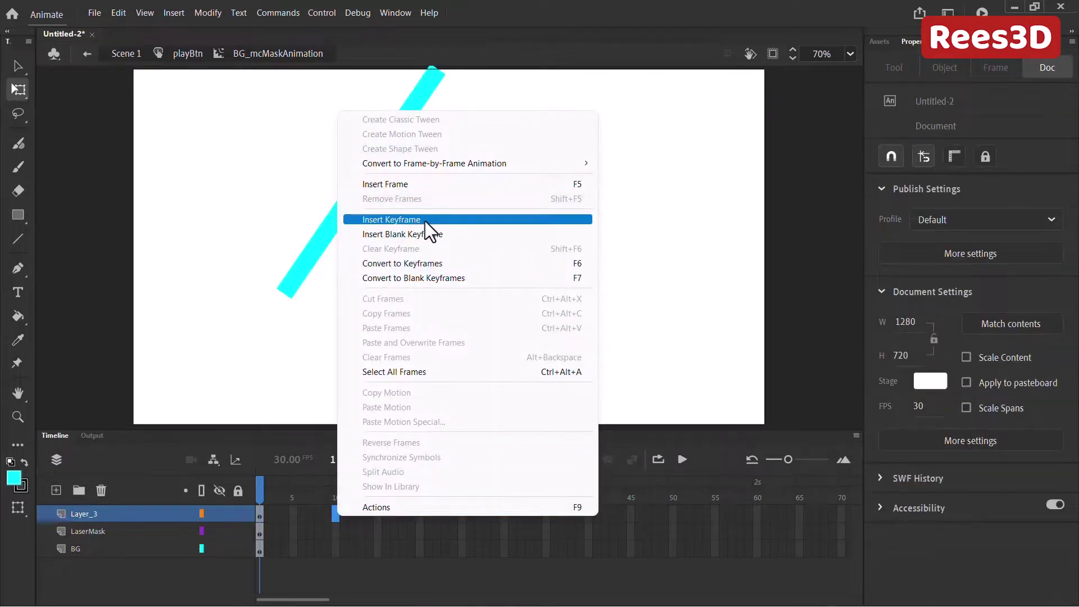
click(394, 219)
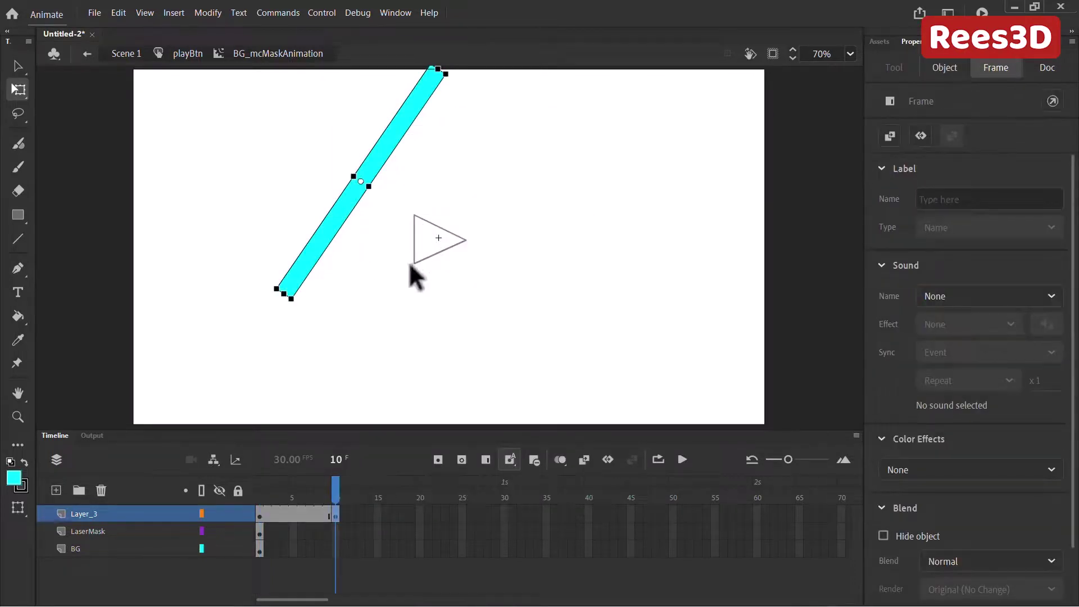
right_click(336, 548)
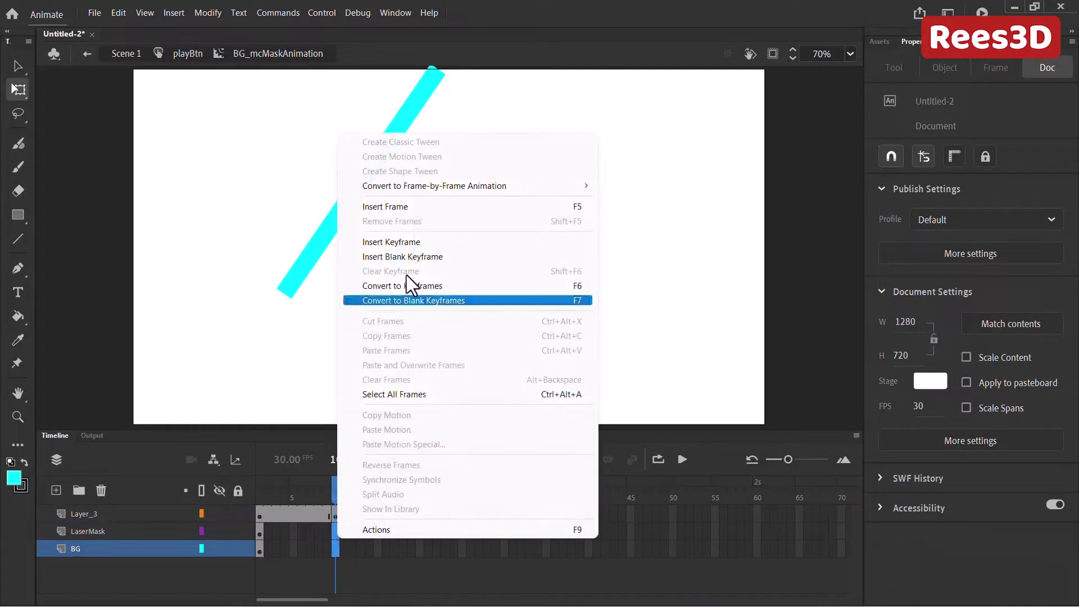
click(407, 206)
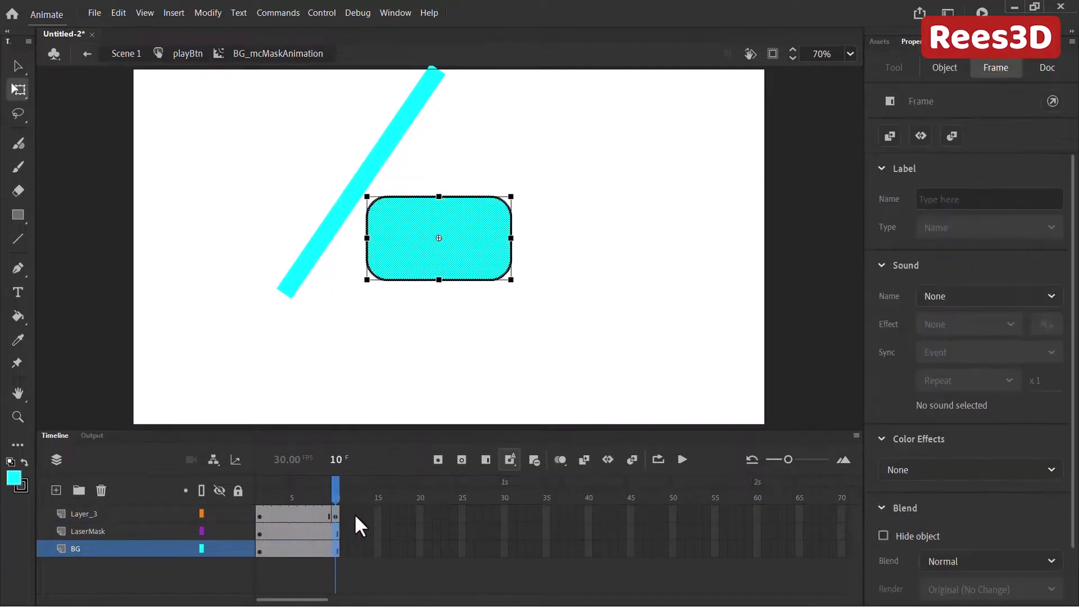
At frame 10 of Layer_3, move the Beam past the lower-right side of the rounded rectangle, to about X 171, Y 95
click(335, 495)
click(336, 514)
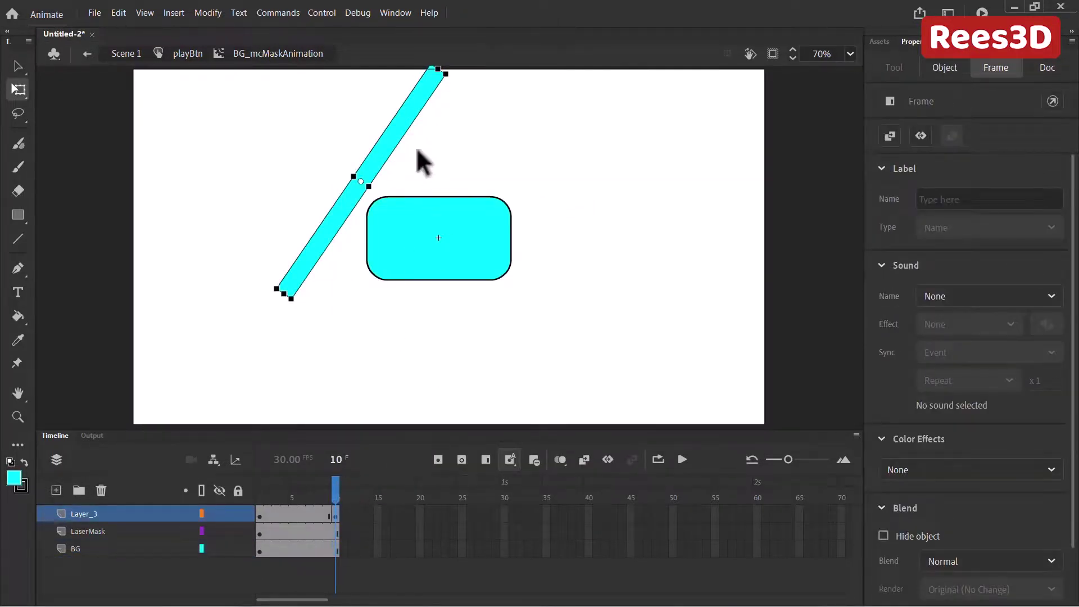
drag(388, 147, 549, 256)
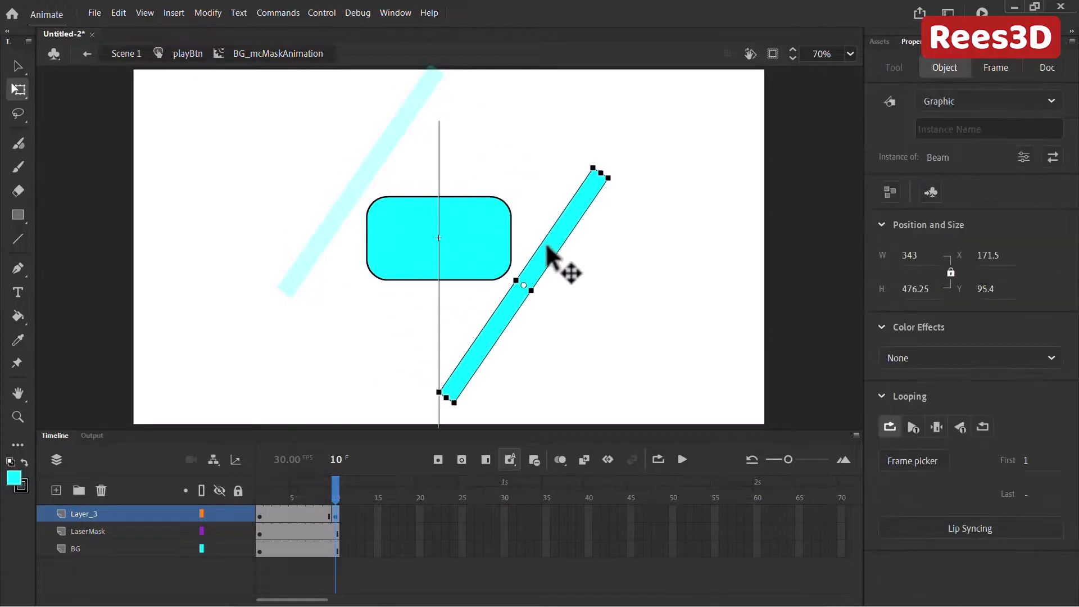
click(259, 514)
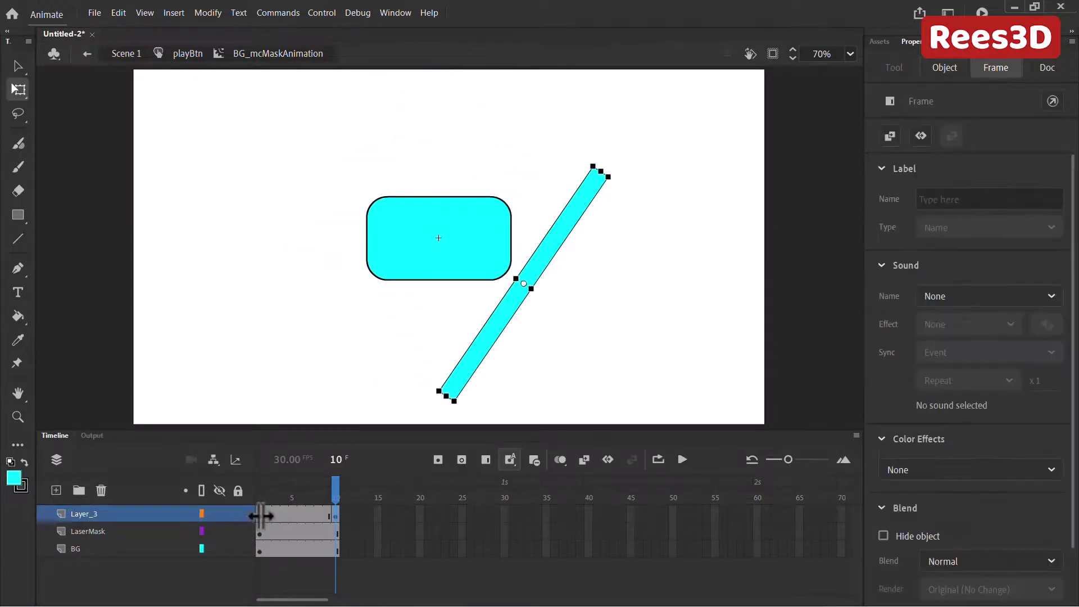
click(335, 514)
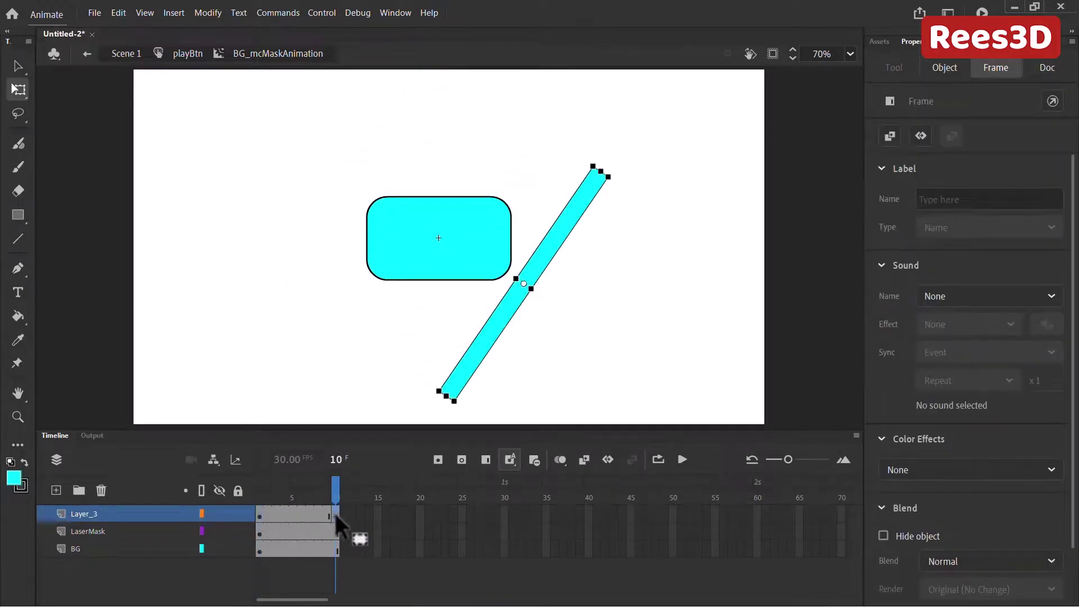
Create a classic tween between the two Beam keyframes on Layer_3 and scrub through the motion
drag(280, 517, 272, 514)
right_click(272, 517)
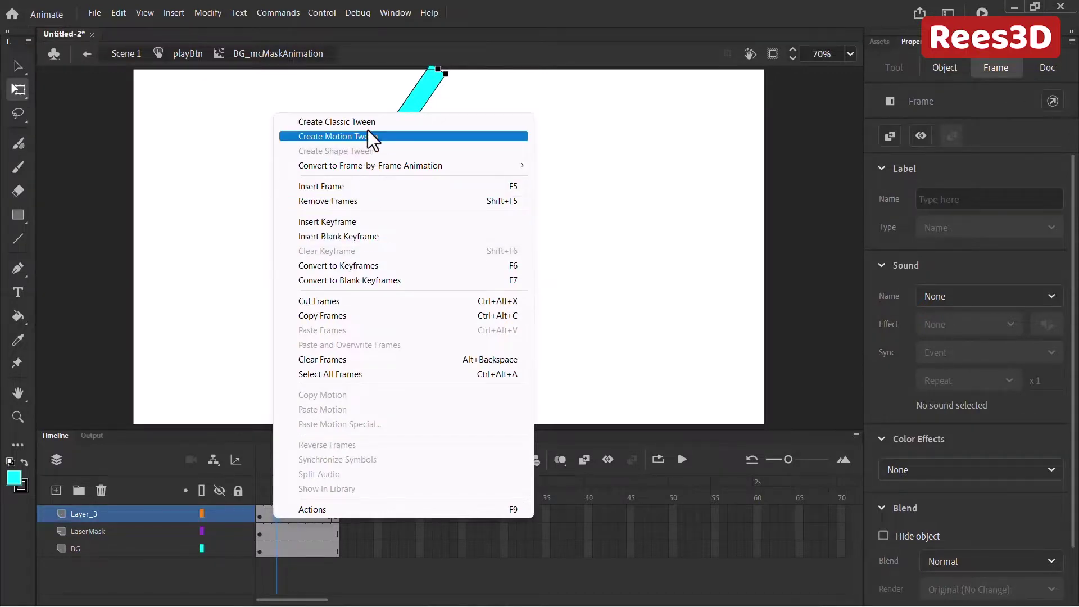
click(337, 121)
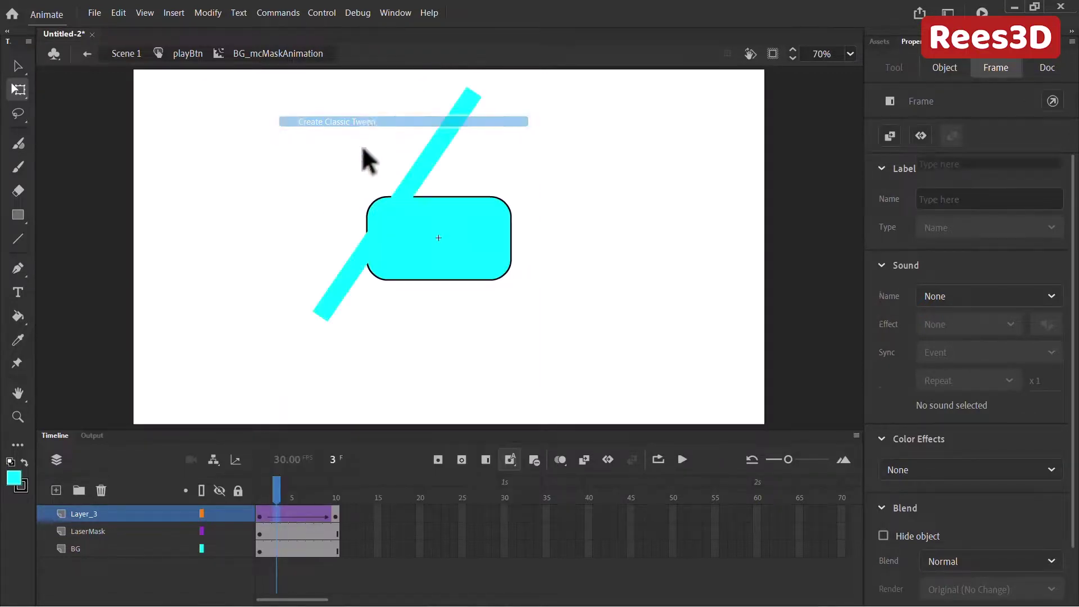
drag(264, 500, 285, 488)
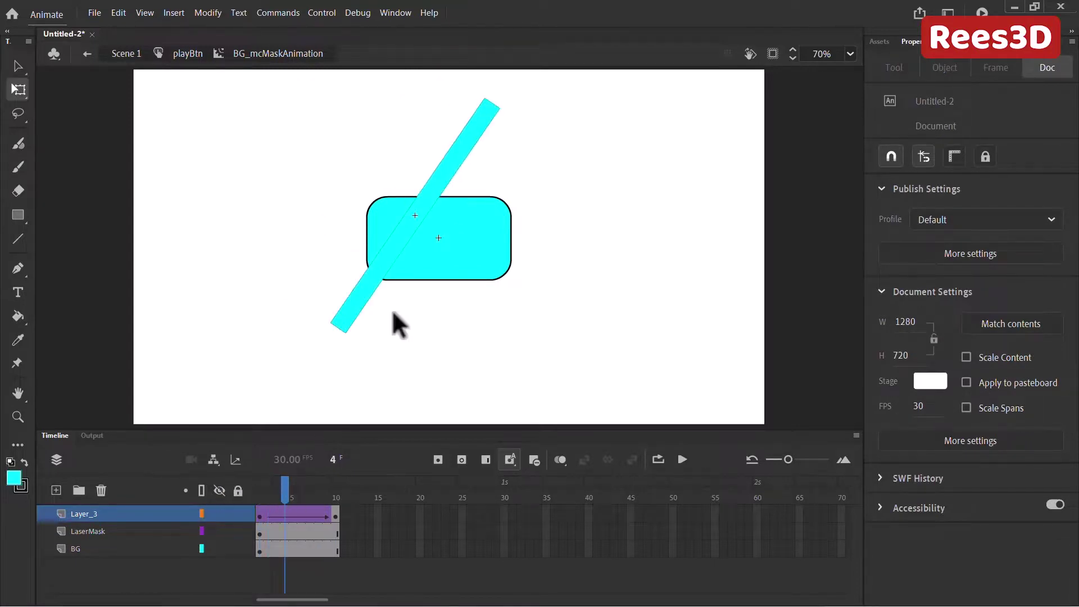
Rename Layer_3 as LightBeam
click(296, 533)
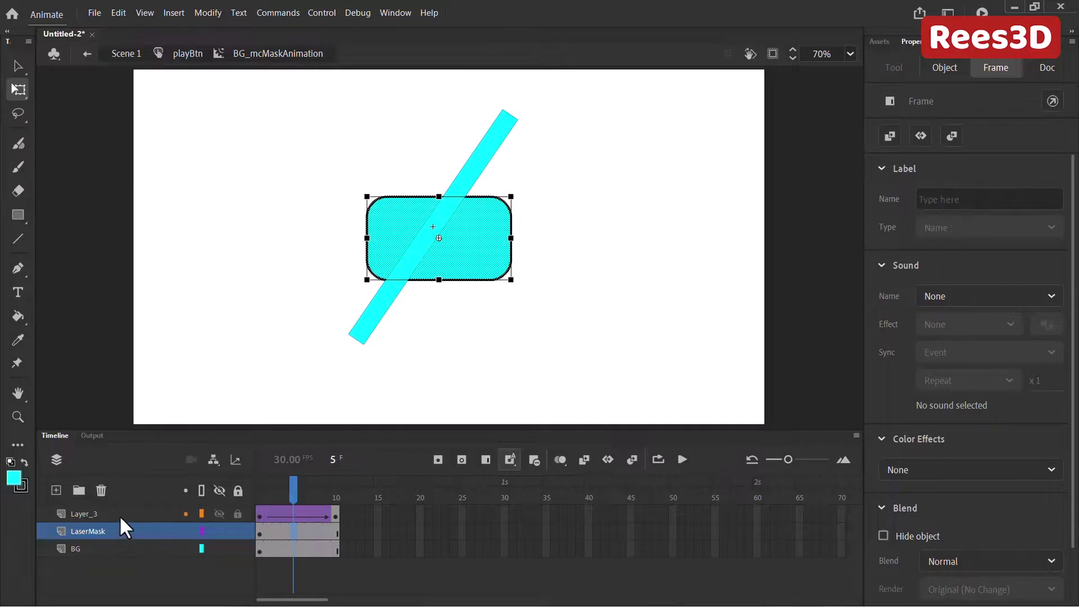
double_click(83, 513)
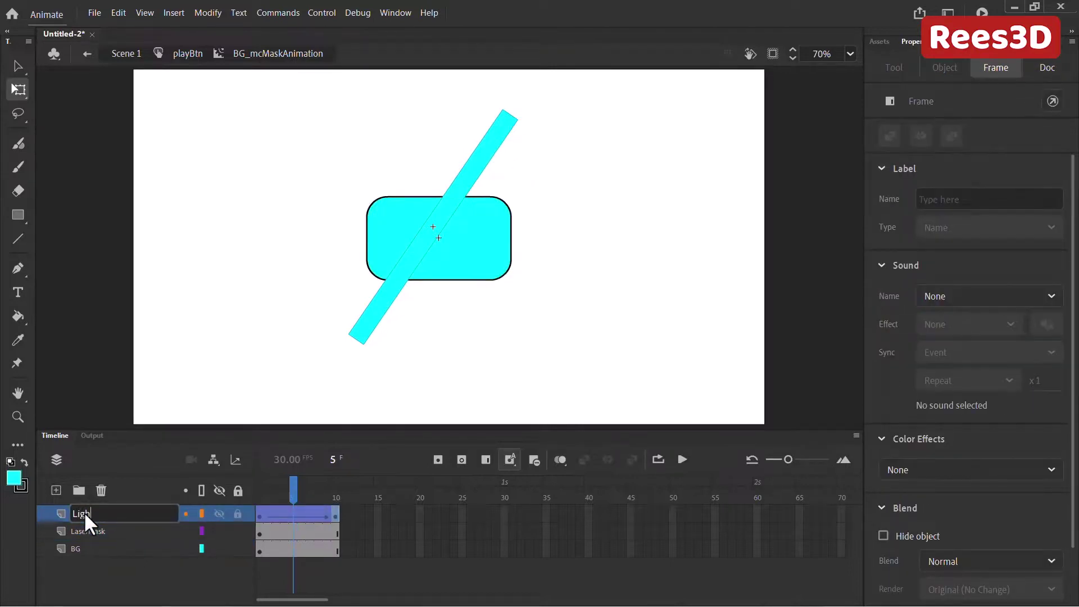
text(LightBeam)
key(Return)
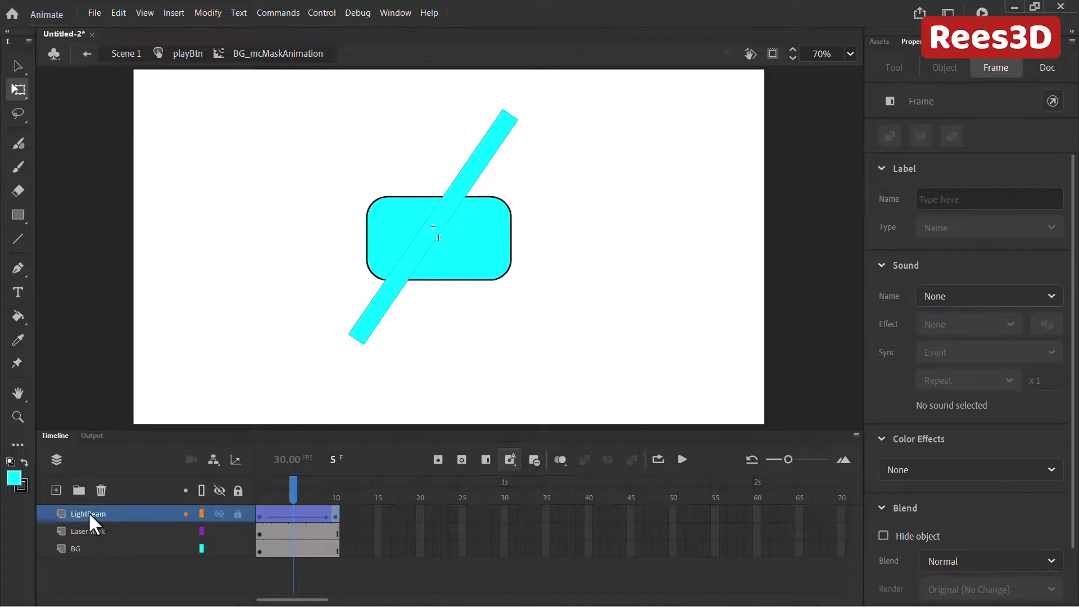
Turn the LightBeam layer into a mask for LaserMask and scrub through the frames to preview the laser sweep
right_click(89, 511)
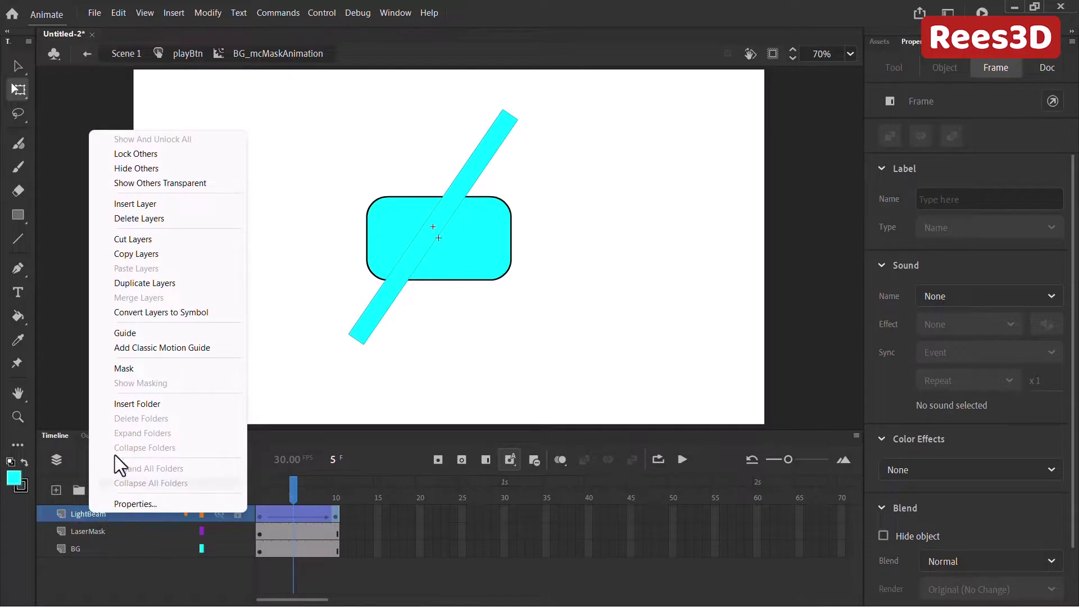
click(134, 369)
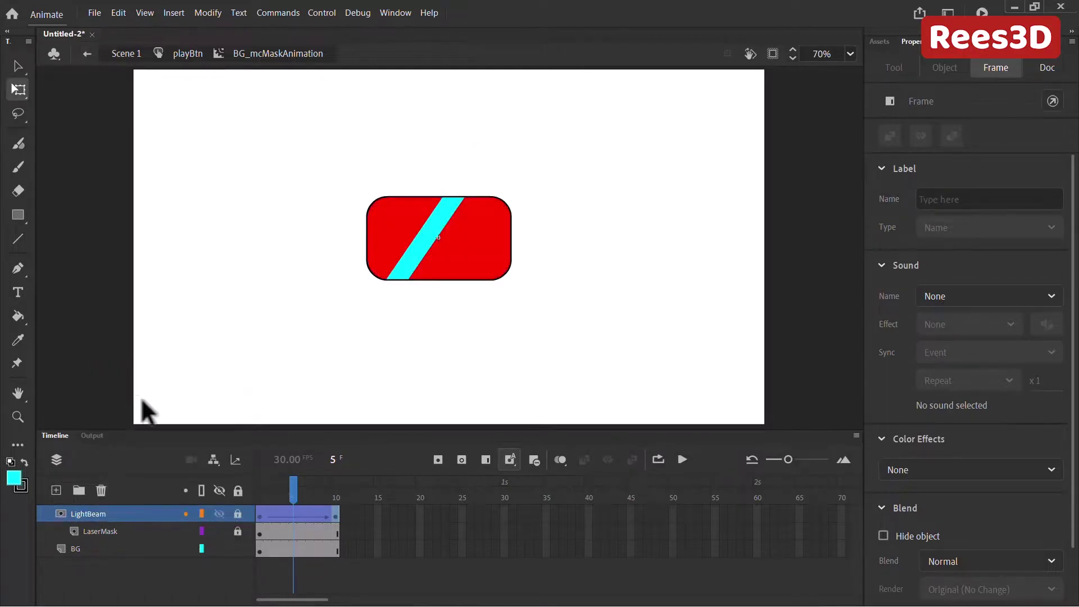
drag(272, 487, 234, 504)
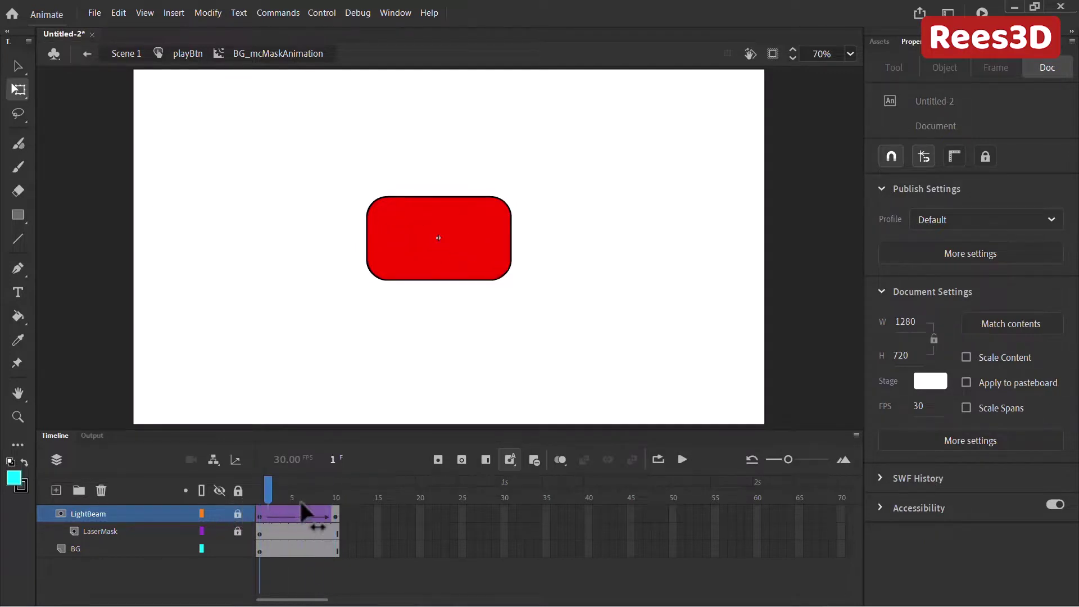
drag(300, 502, 254, 500)
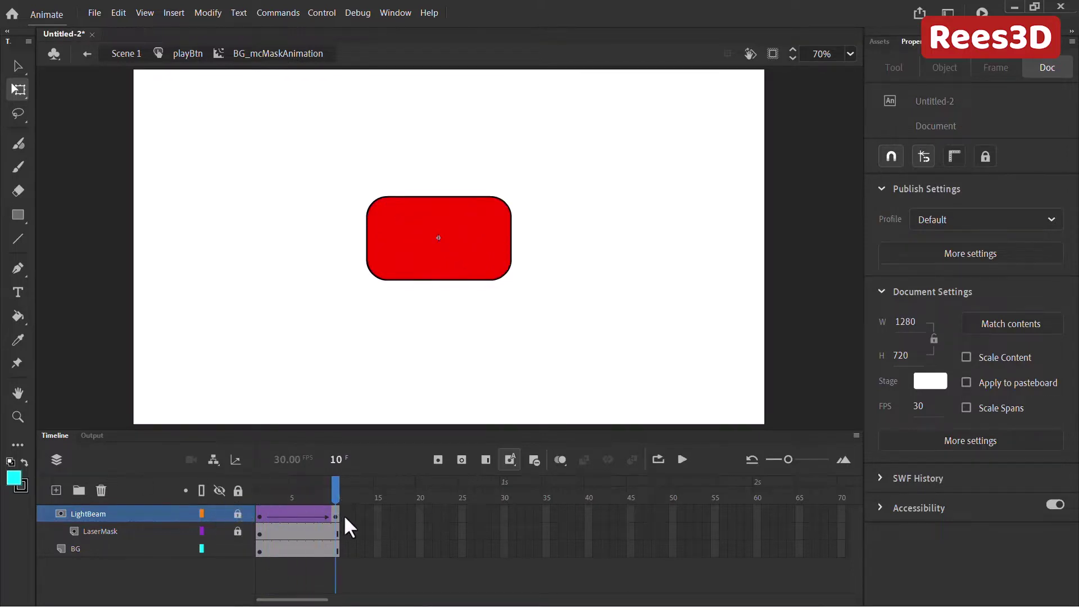
Try extending the LightBeam tween and the LaserMask and BG layers to frame 15, and play back the slower sweep
drag(373, 508, 379, 547)
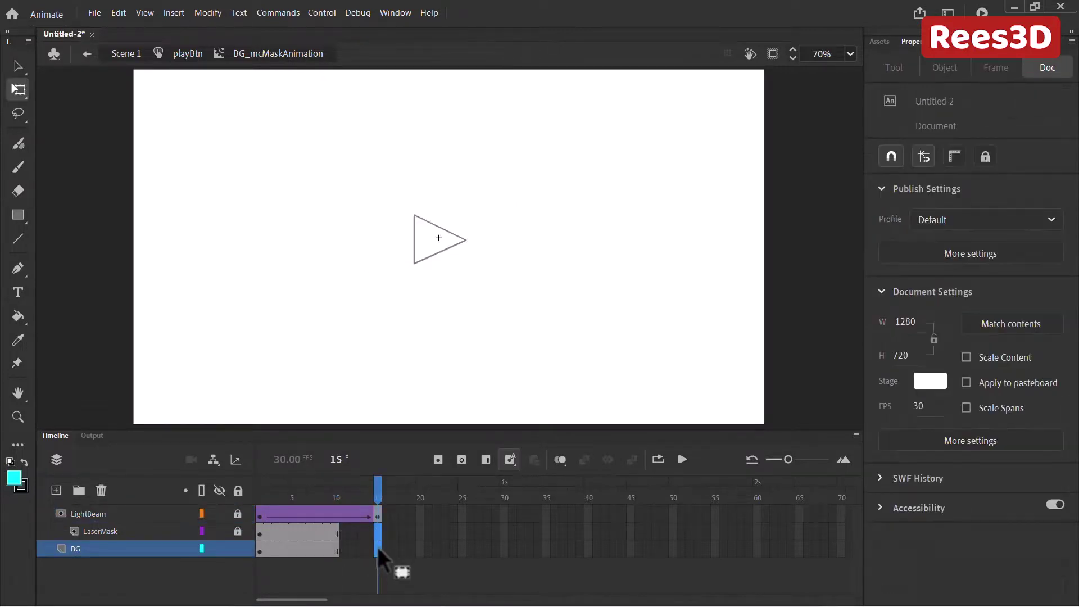
right_click(379, 541)
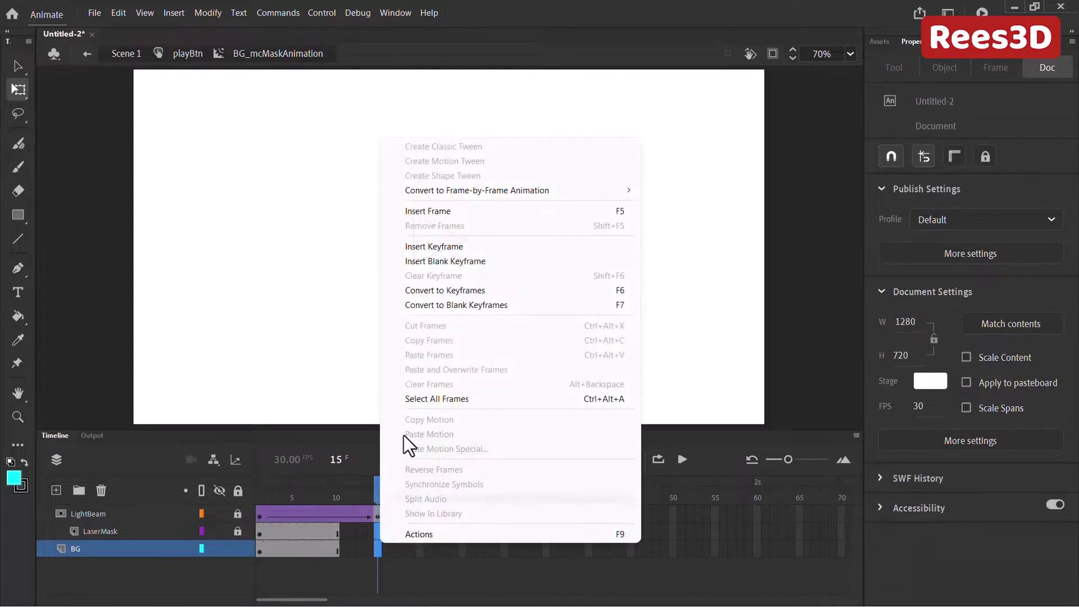
click(440, 211)
drag(369, 514, 152, 507)
key(Return)
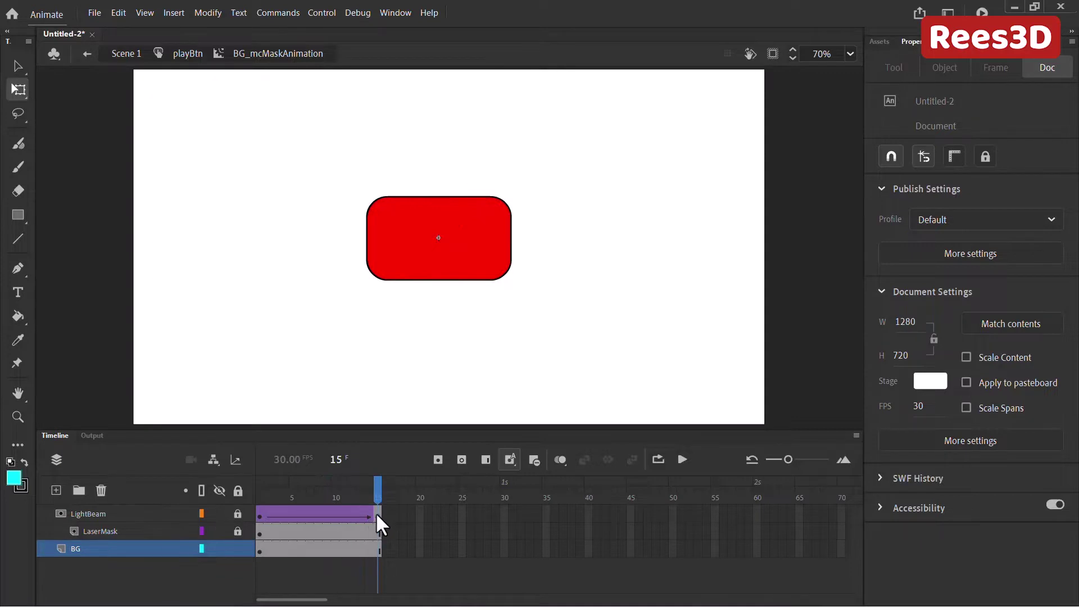
Return the final LightBeam keyframe to frame 10 and remove frames 11–15 from all three layers, including a playback check
drag(376, 513, 377, 561)
click(349, 526)
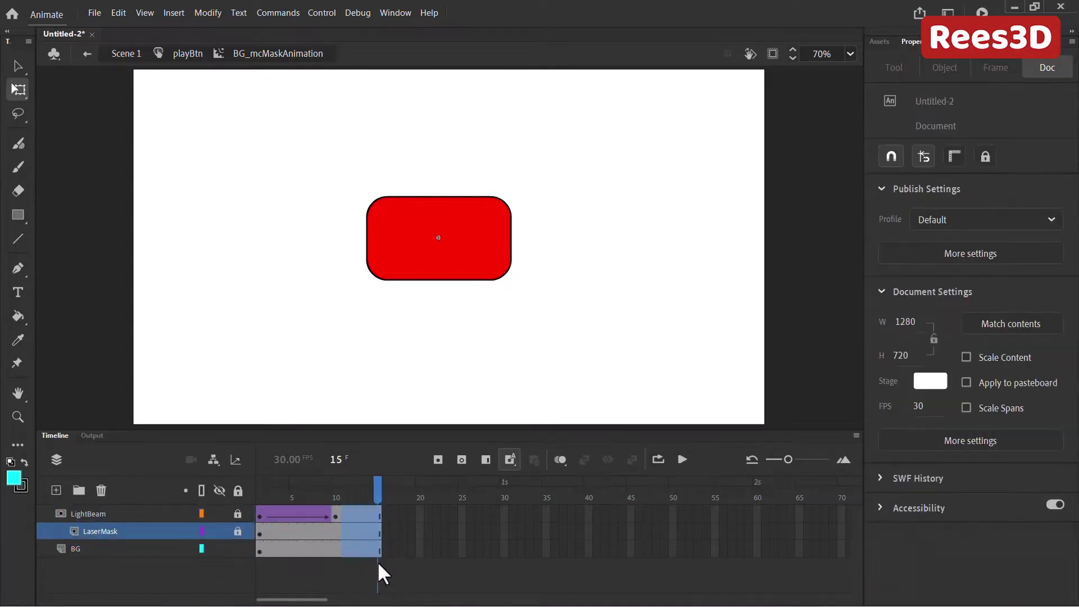
right_click(370, 531)
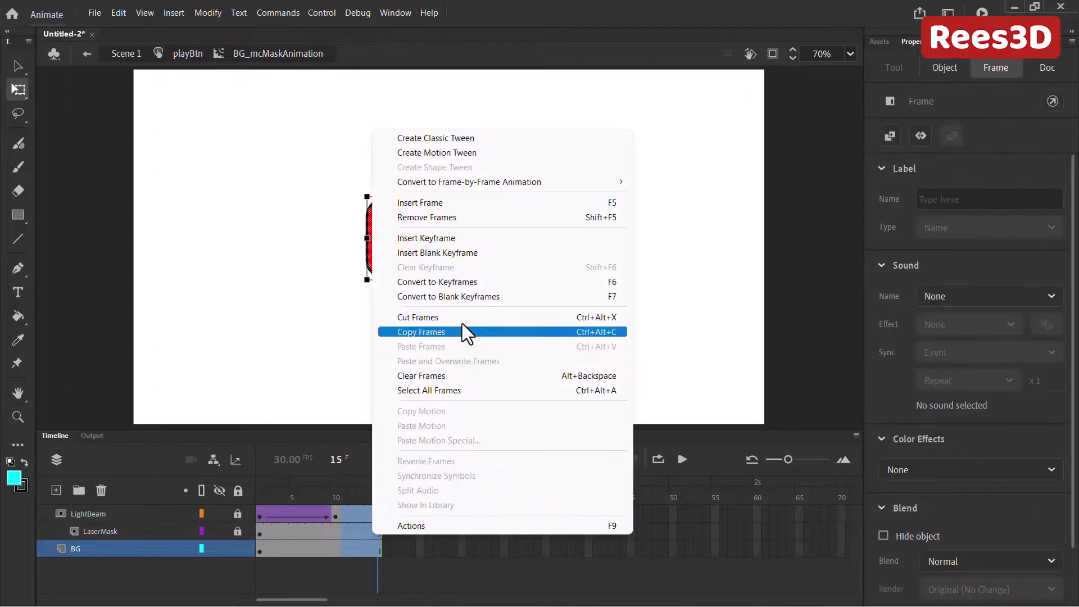
click(453, 216)
click(400, 562)
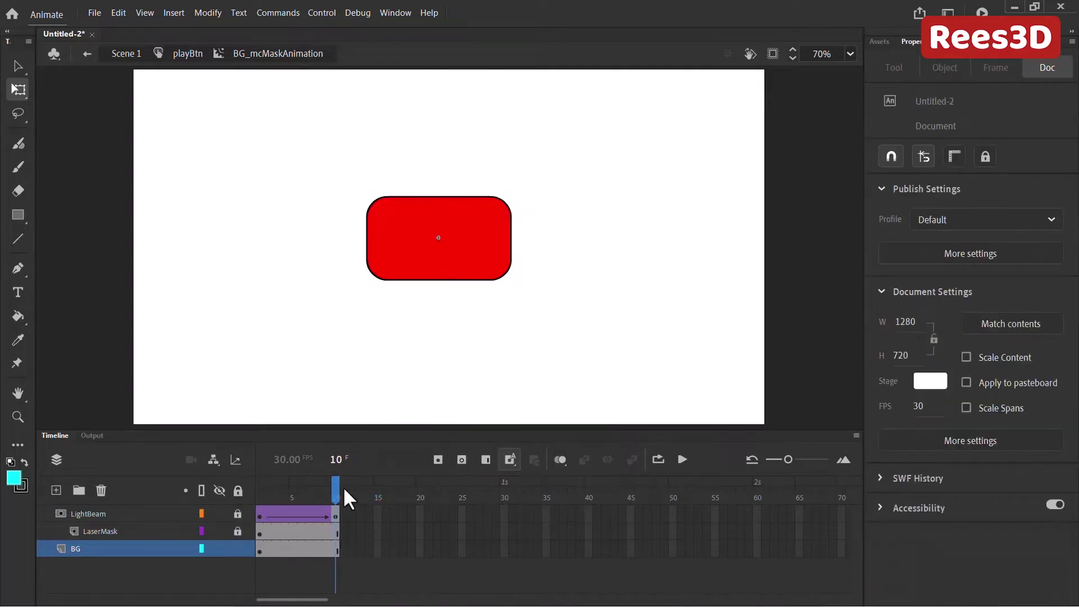
key(Return)
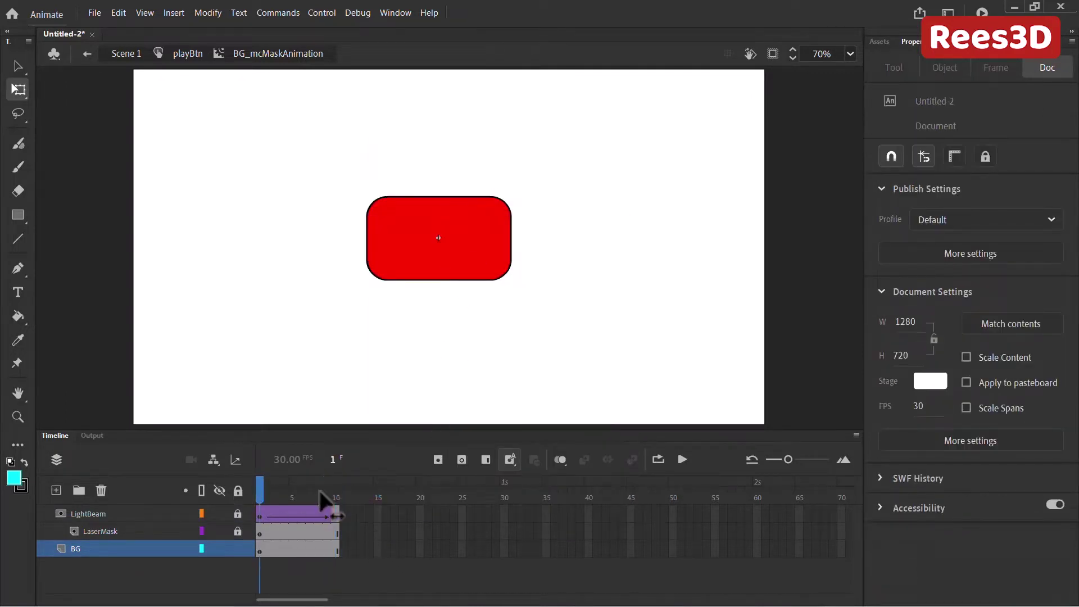
Go back to the playBtn symbol and test the movie, triggering the button's Down state to check the light beam
click(183, 54)
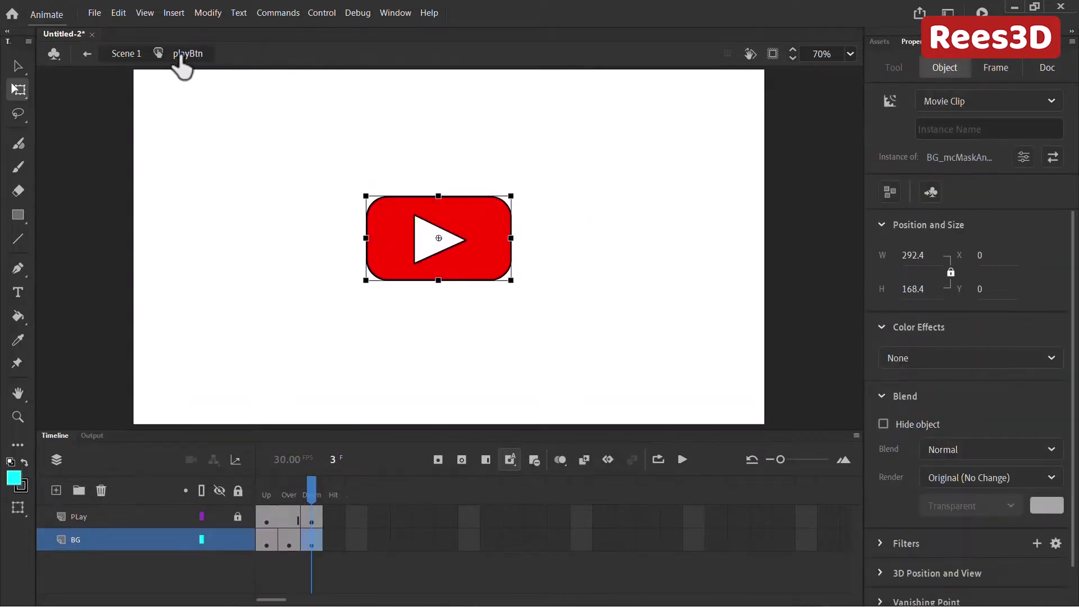
key(ctrl+Return)
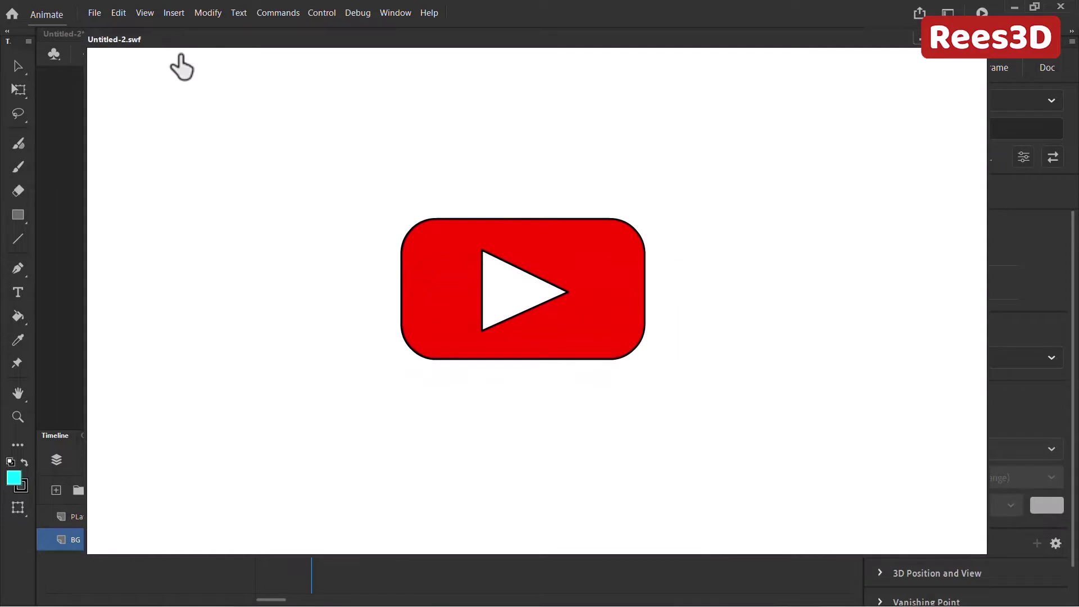
click(524, 339)
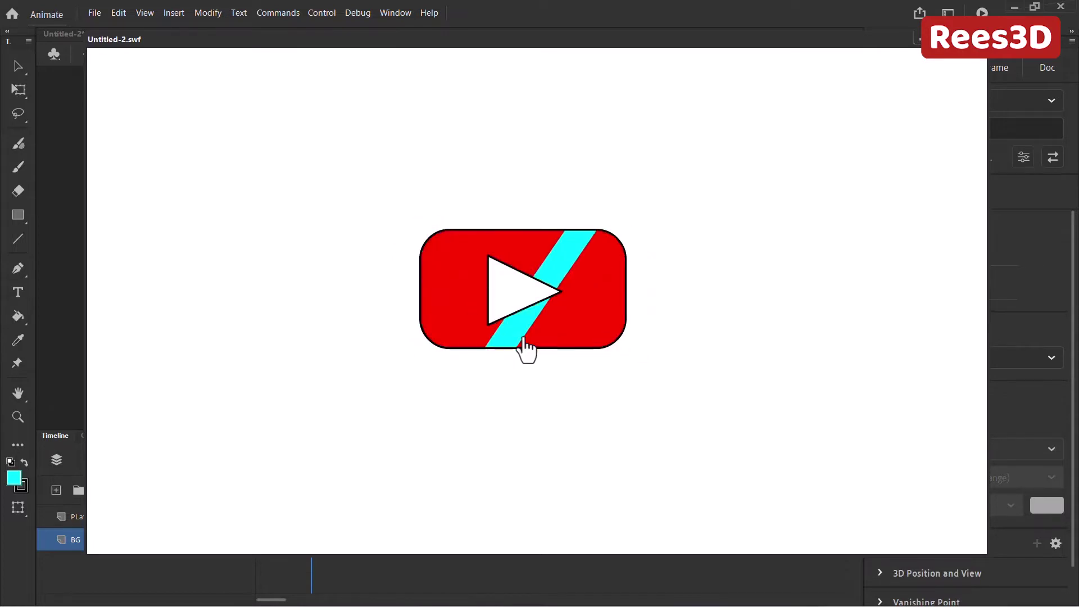